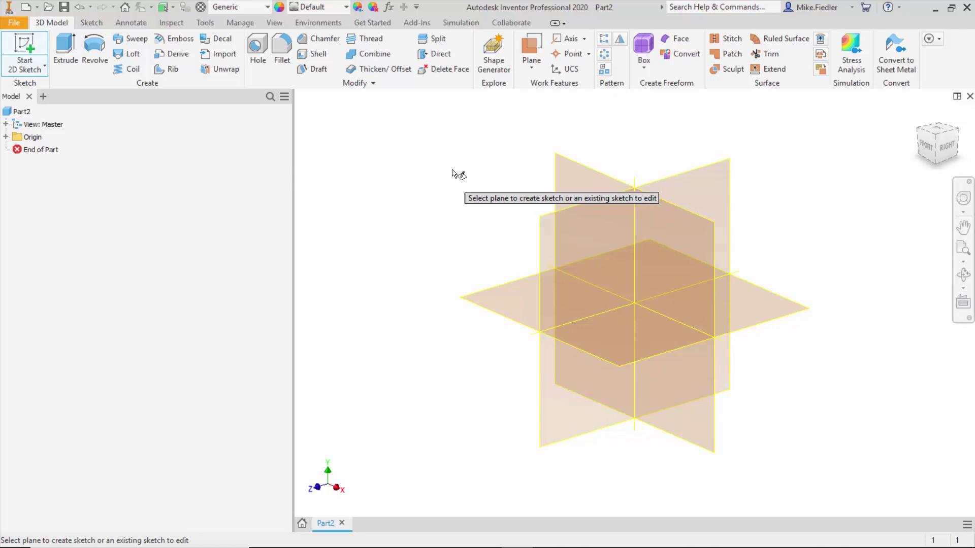
Start a sketch on the front XY plane and place points at the origin and about 0.58 in along the positive X axis.
click(559, 163)
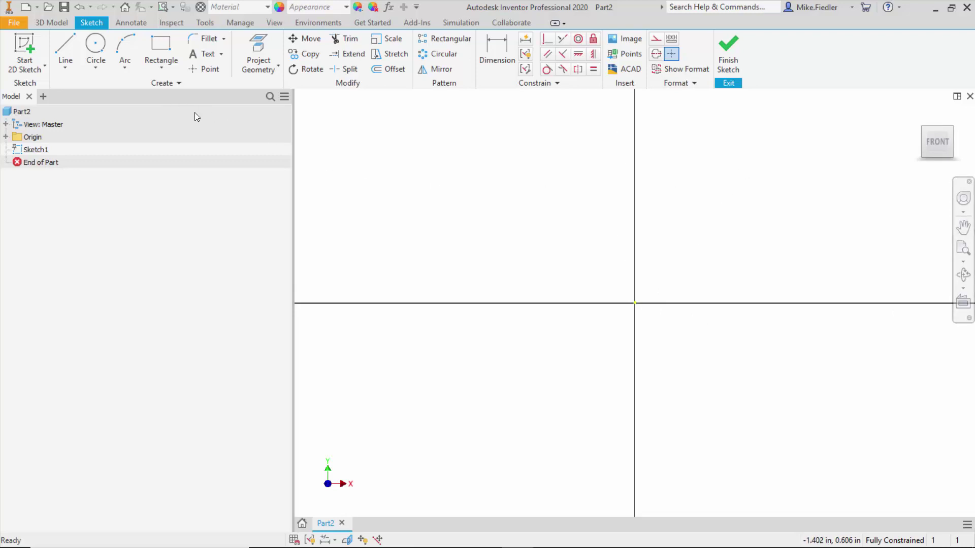
click(206, 70)
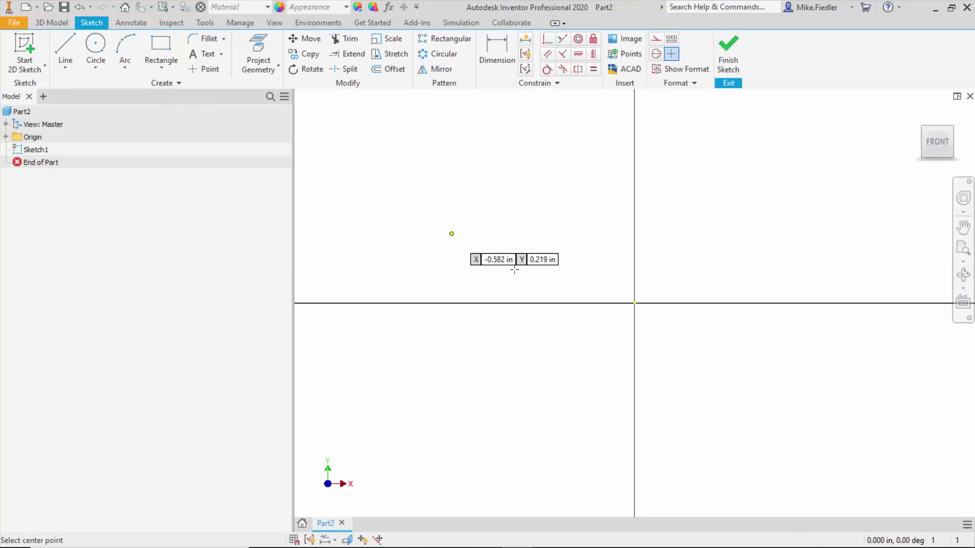
click(634, 303)
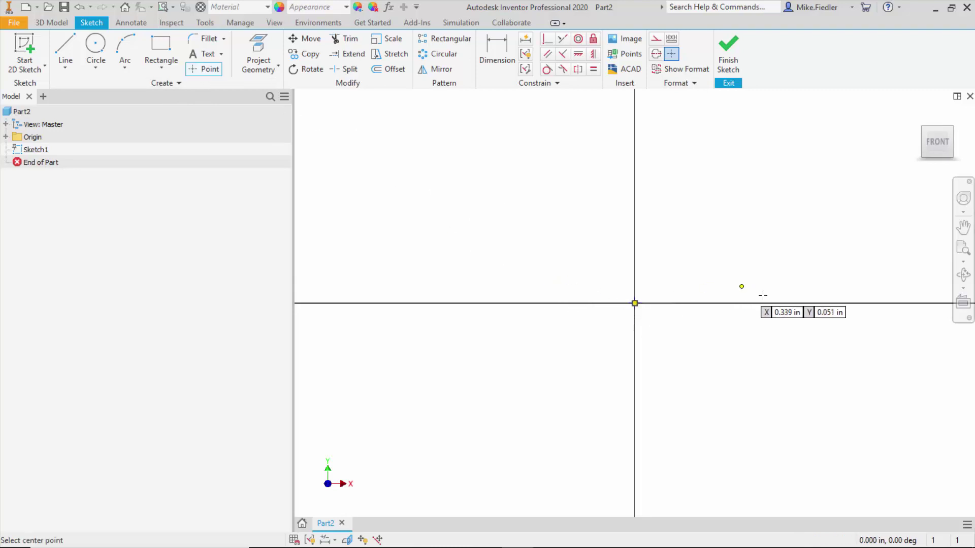
click(816, 303)
Dimension the horizontal distance between the origin and the point on the X axis to 120 in.
click(497, 56)
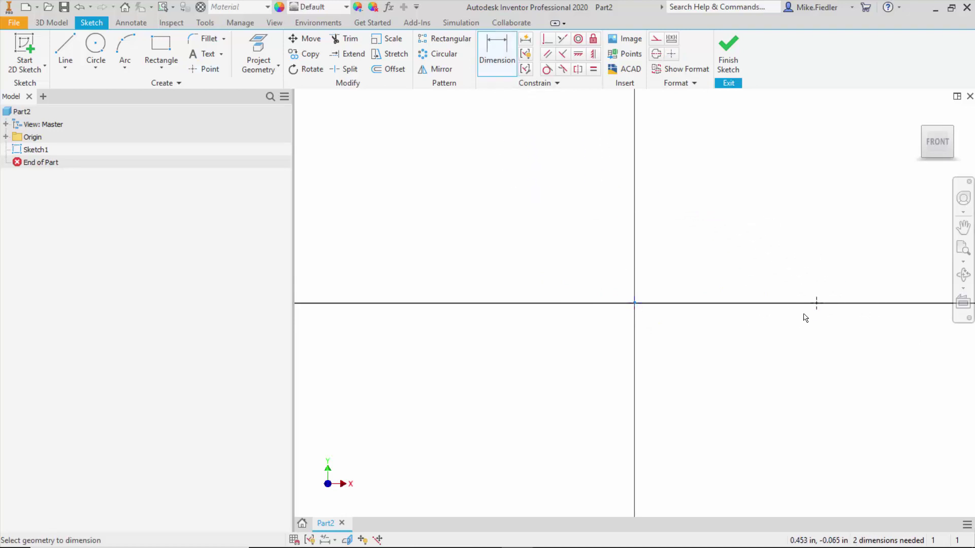
click(816, 303)
click(727, 332)
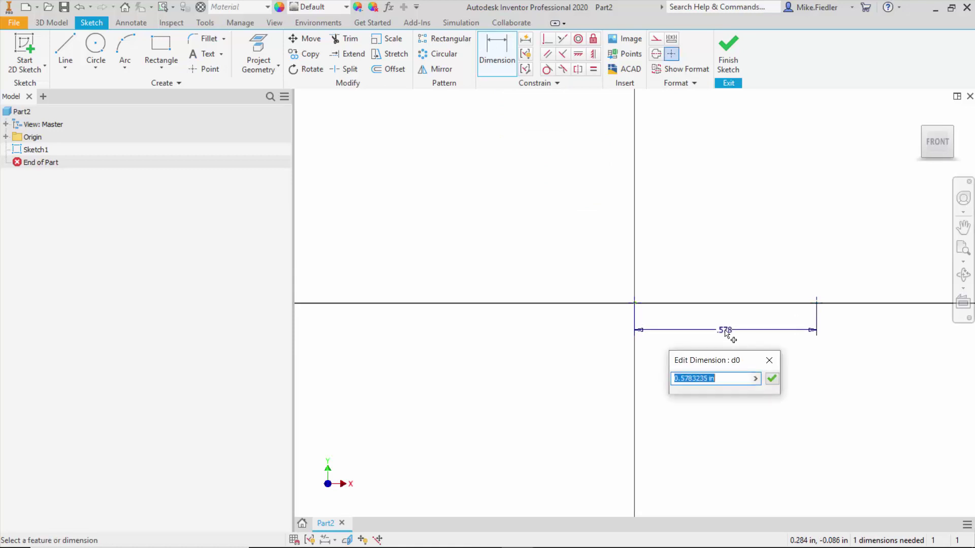
text(120)
key(Return)
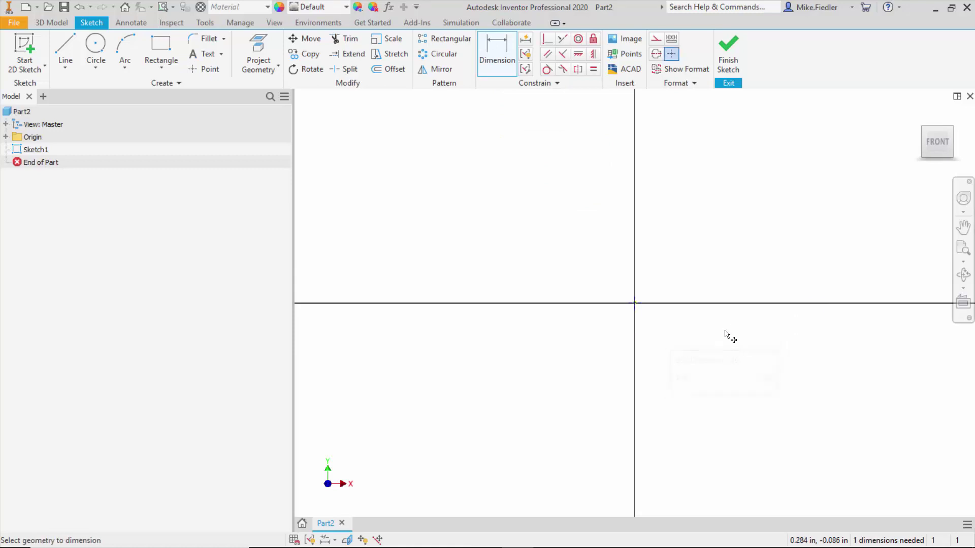
Place a point on the Y axis above the origin and dimension its vertical distance from the origin to 120 in.
click(933, 140)
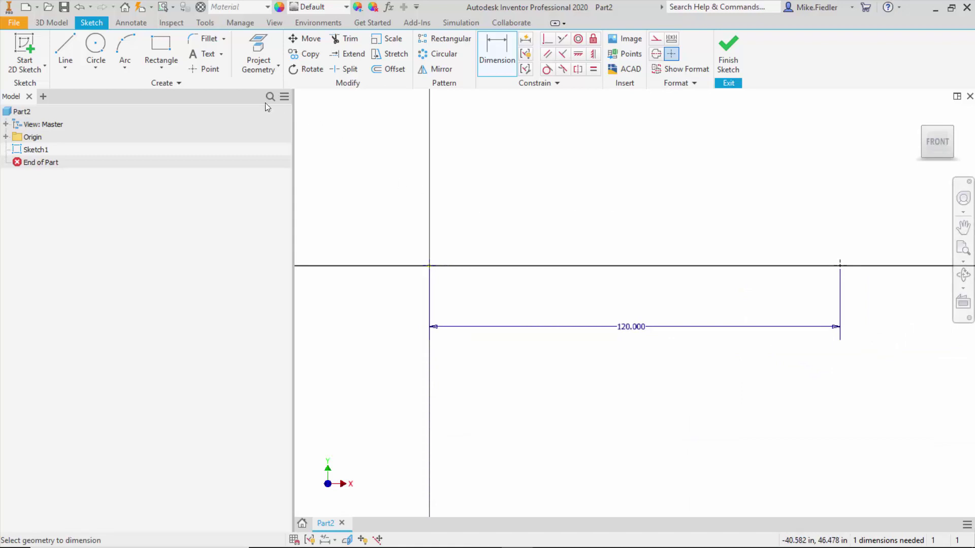
click(205, 69)
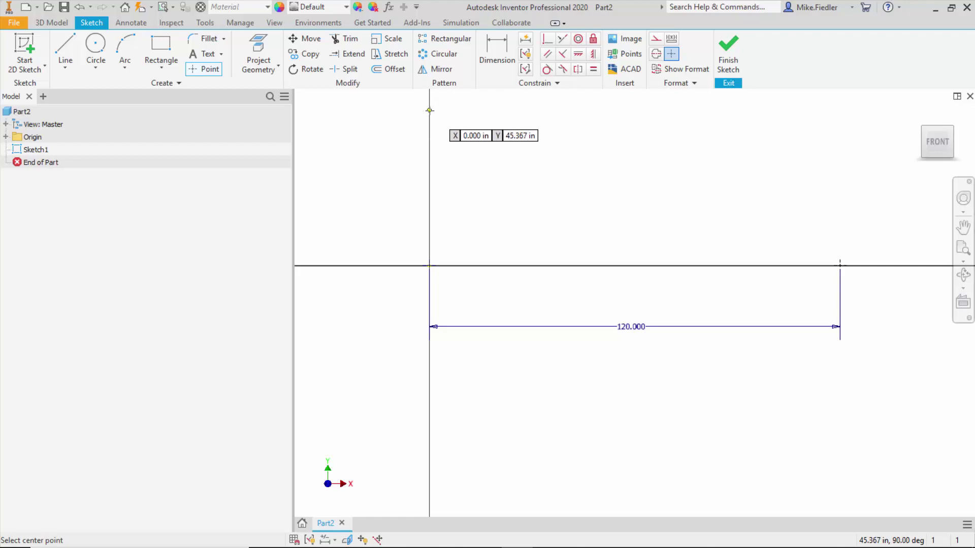
click(491, 46)
click(429, 110)
click(387, 178)
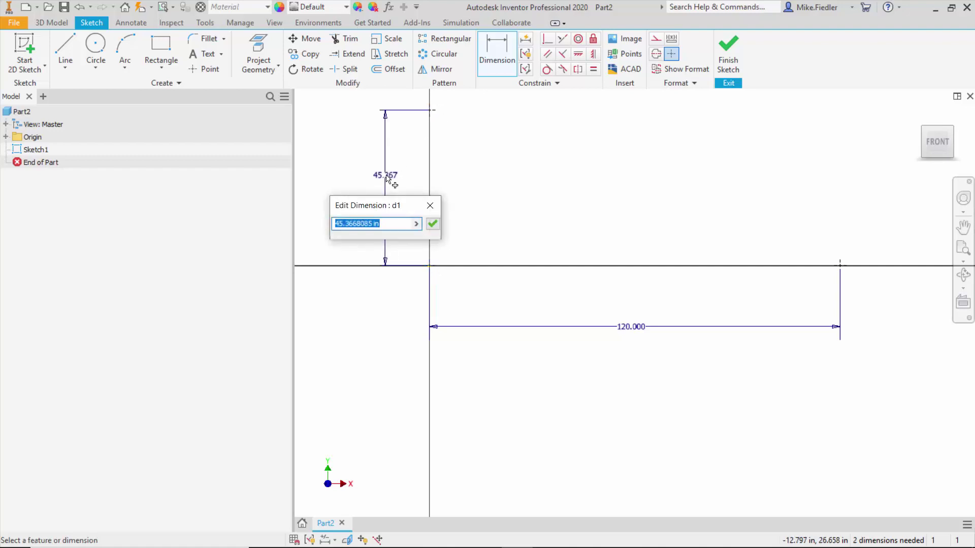
text(120)
key(Return)
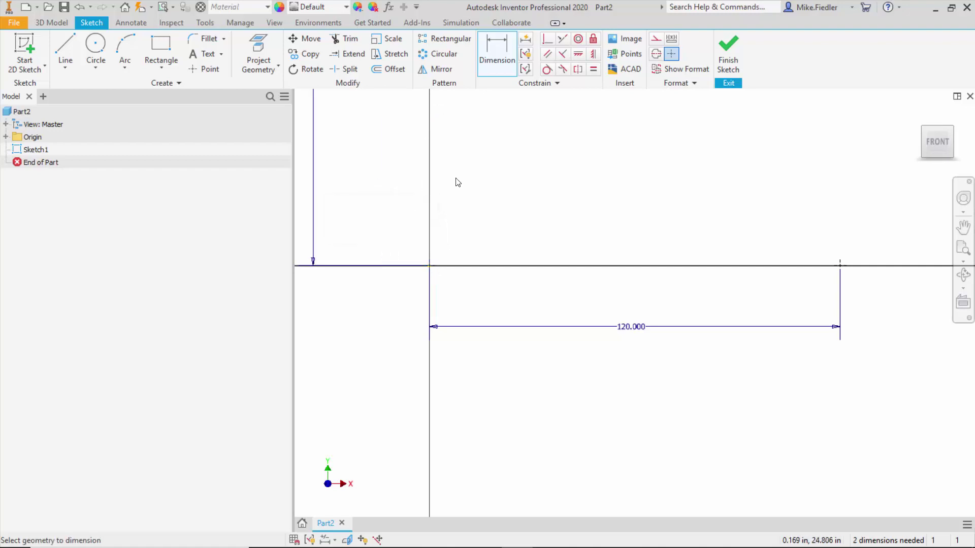
Place a fourth point in the upper-right quadrant and dimension its horizontal distance from the origin to 120 in.
scroll(456, 182, up, 5)
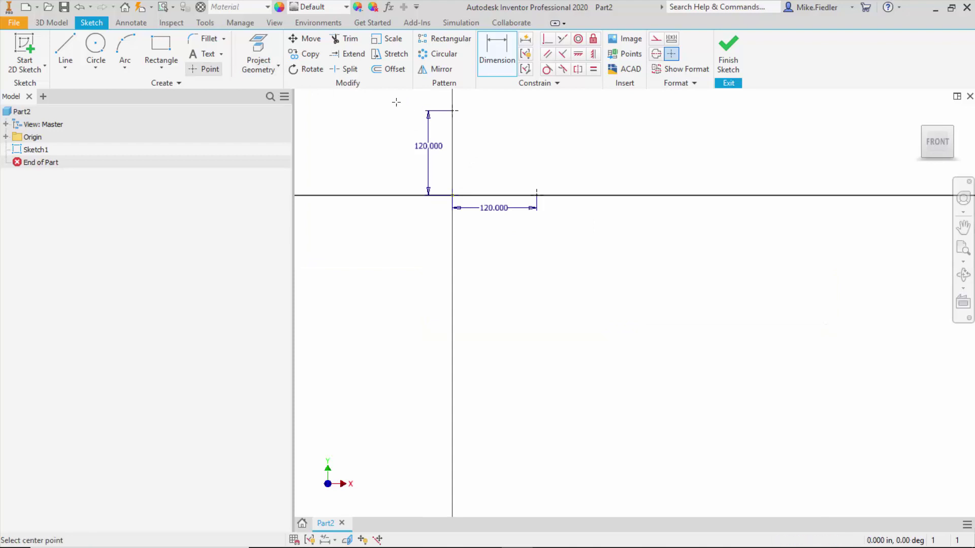
click(516, 124)
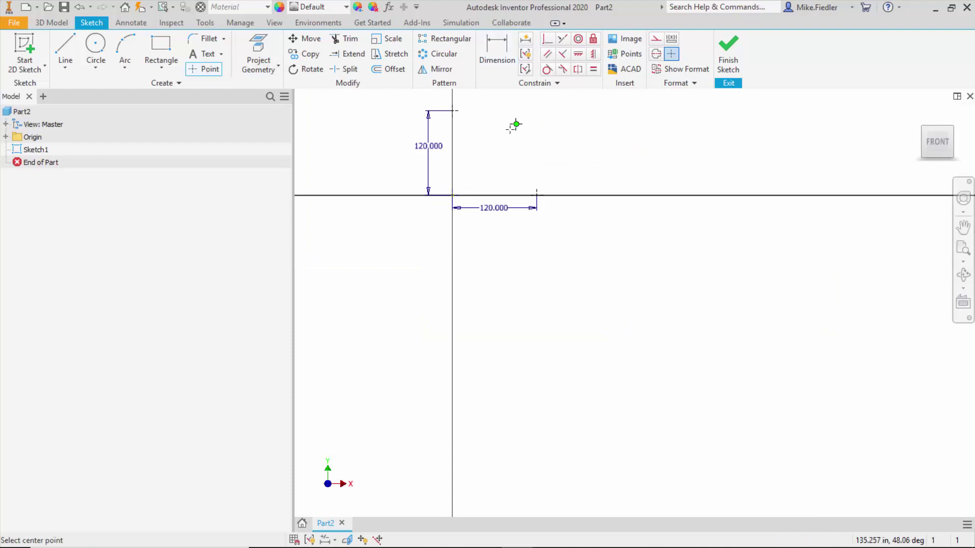
click(497, 51)
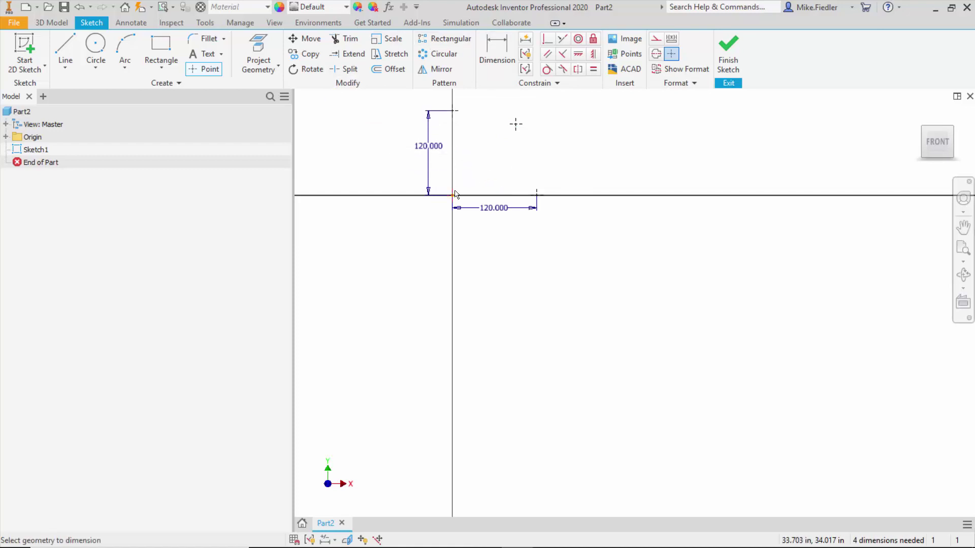
click(455, 196)
click(517, 125)
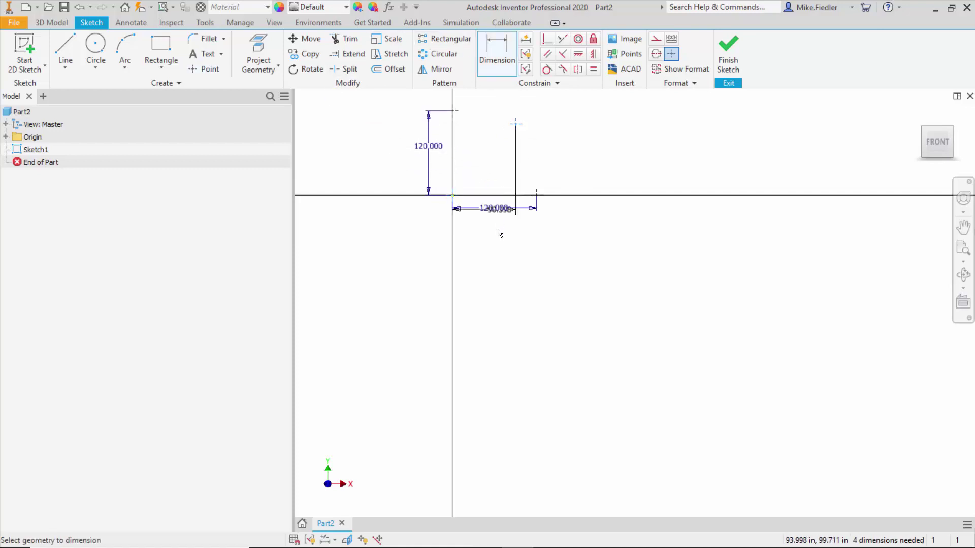
click(500, 251)
text(120)
key(Return)
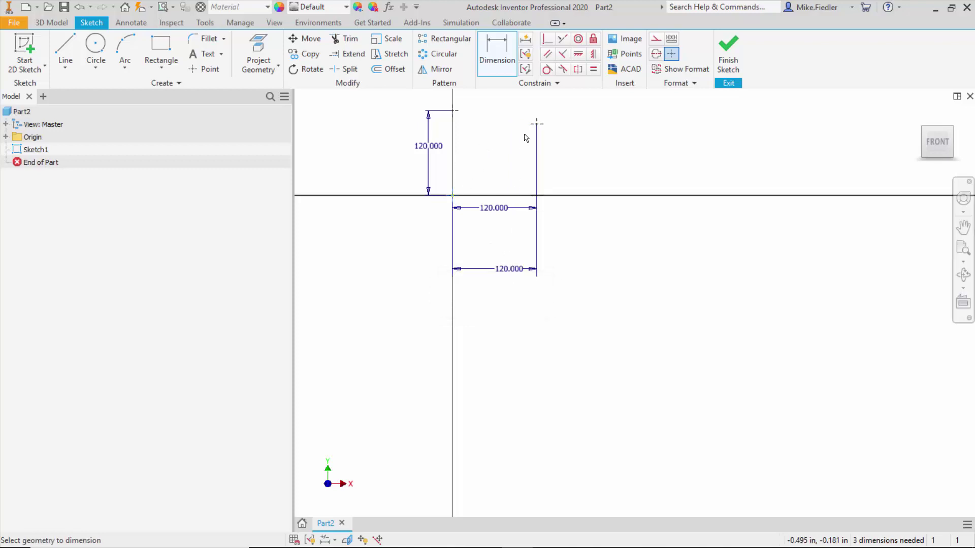
Dimension the fourth point's vertical distance from the horizontal axis to 120 in.
click(537, 123)
click(382, 127)
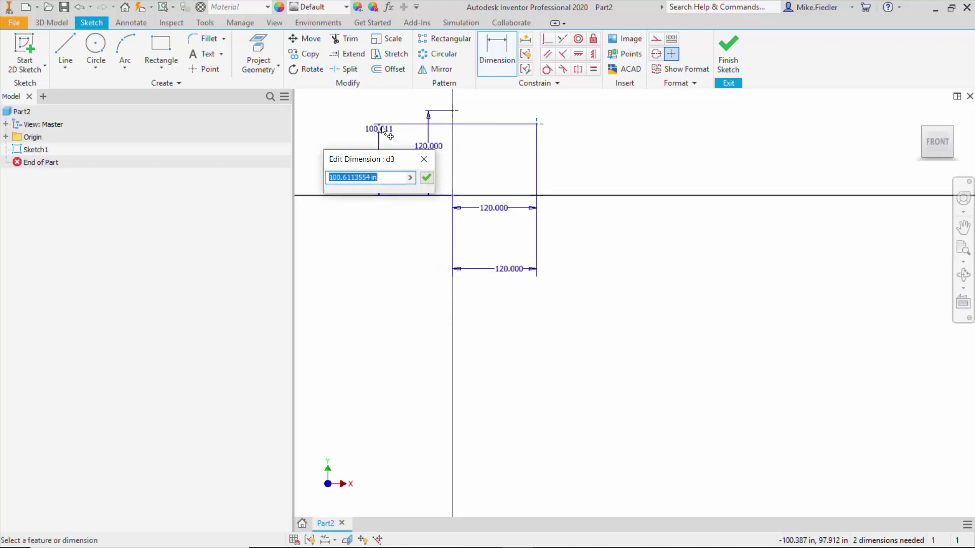
text(120)
key(Return)
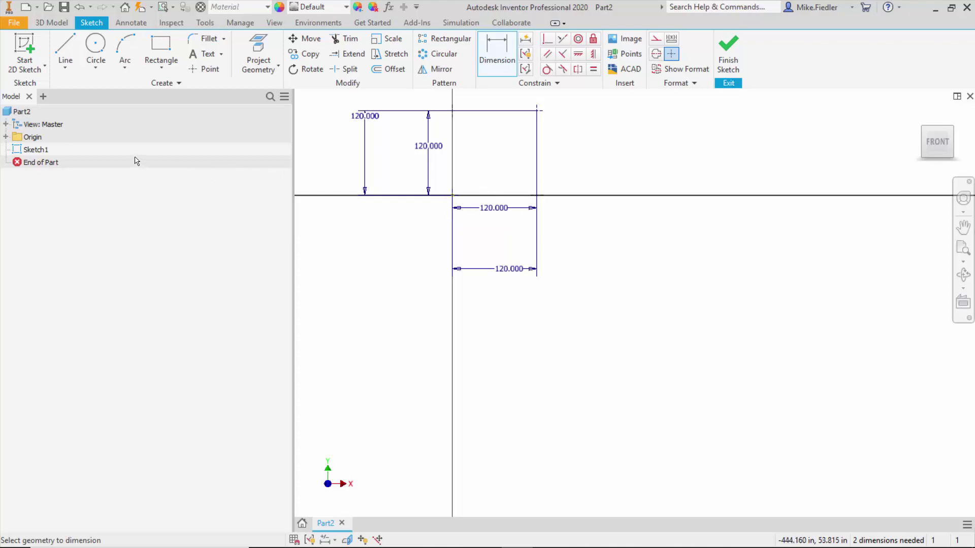
Finish the sketch, hide its dimensions, and show the four points in the front view.
click(729, 65)
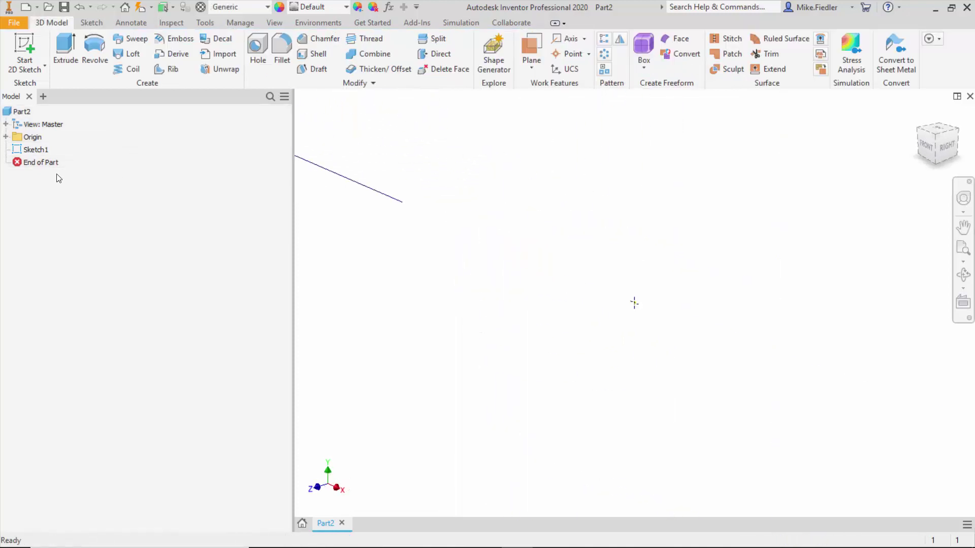
right_click(40, 152)
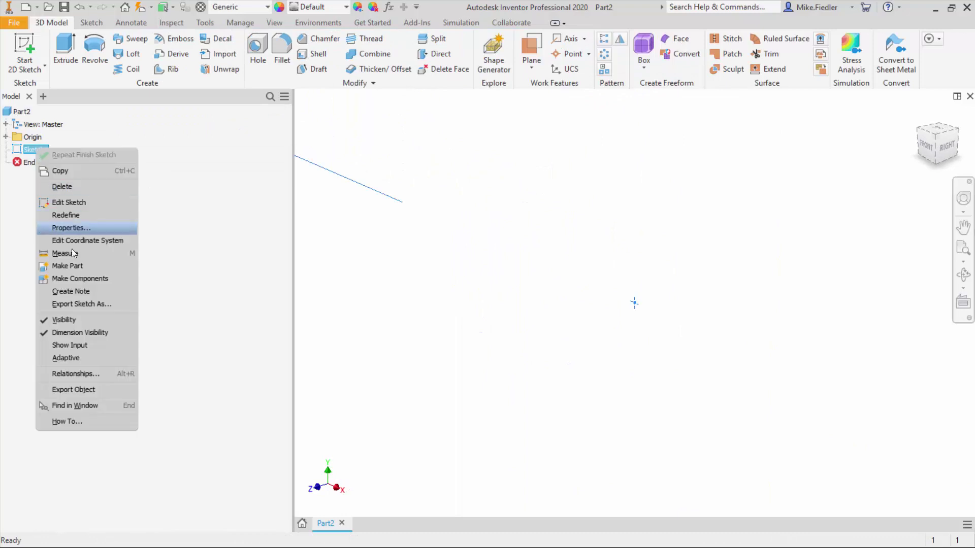
click(93, 333)
click(928, 146)
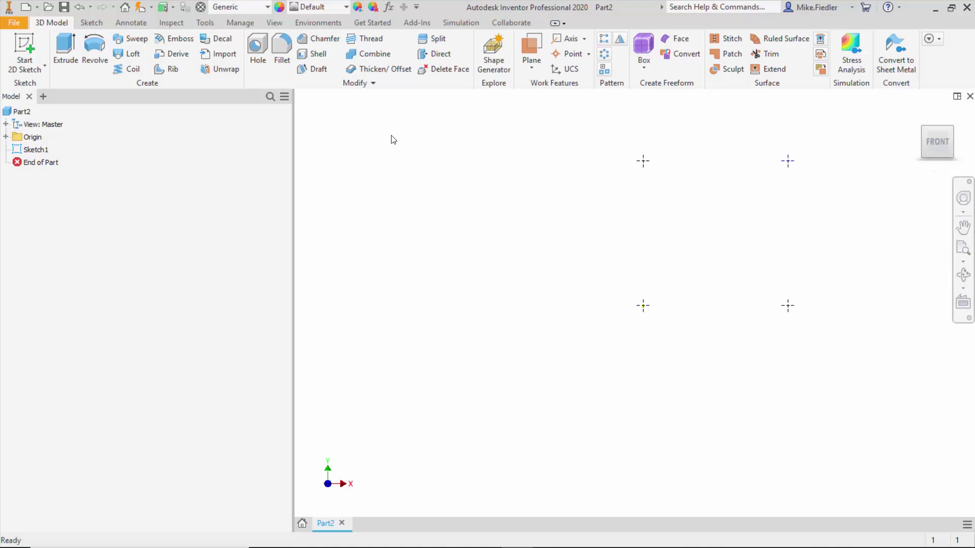
Enter the Autodesk Inventor Nastran environment and start a new connector of type Rod.
click(326, 22)
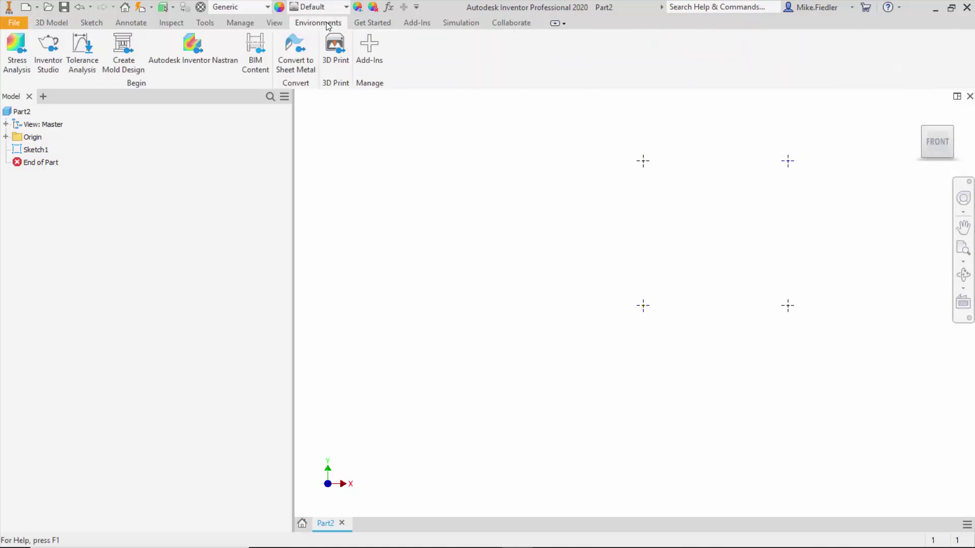
click(198, 59)
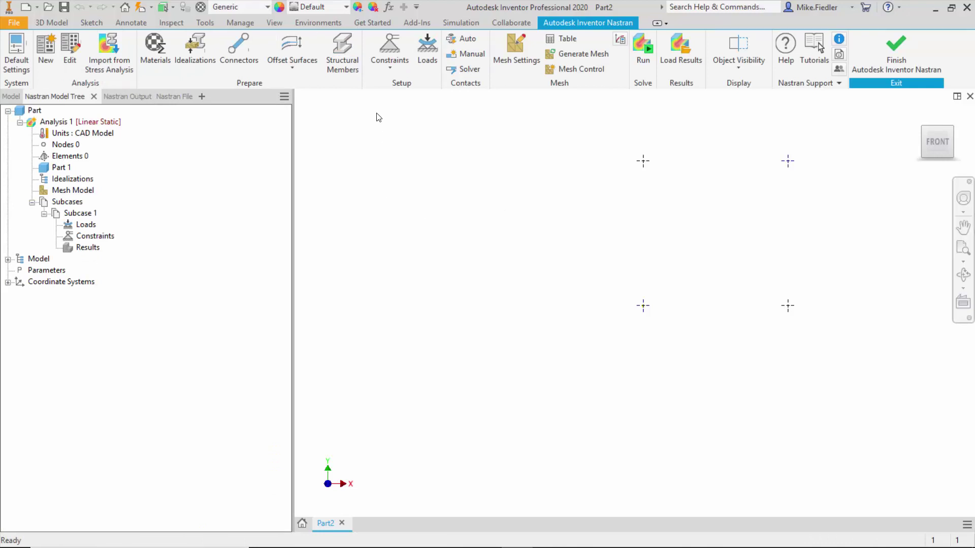
click(245, 61)
drag(213, 17, 425, 111)
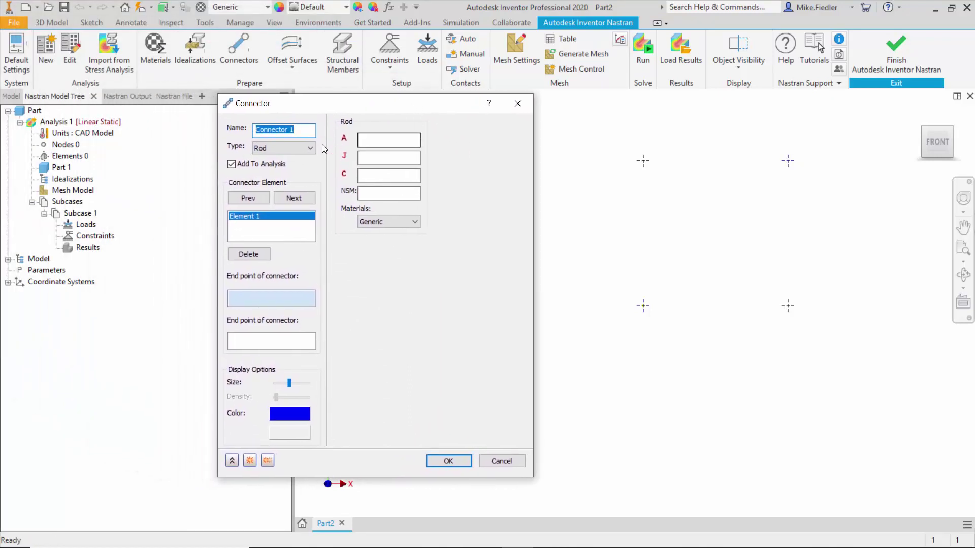
click(301, 148)
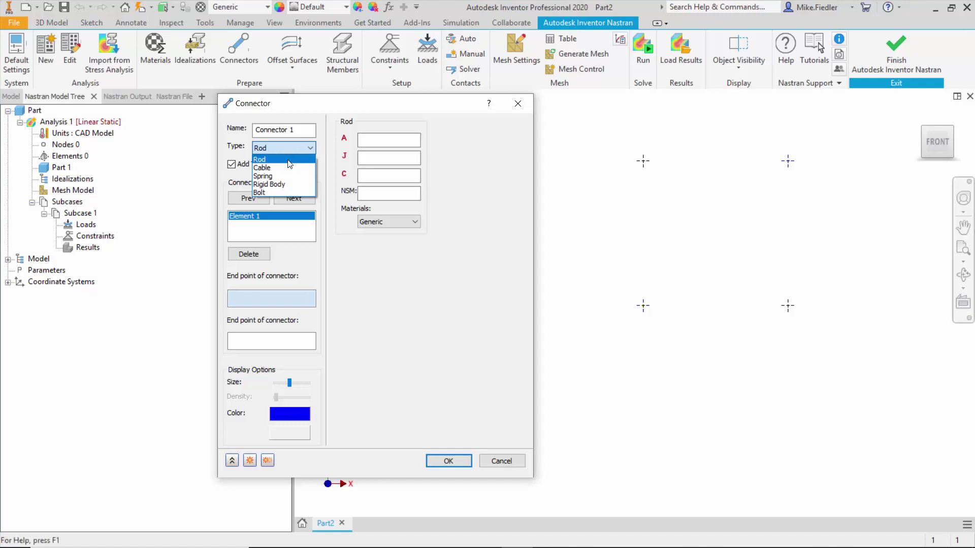
click(290, 163)
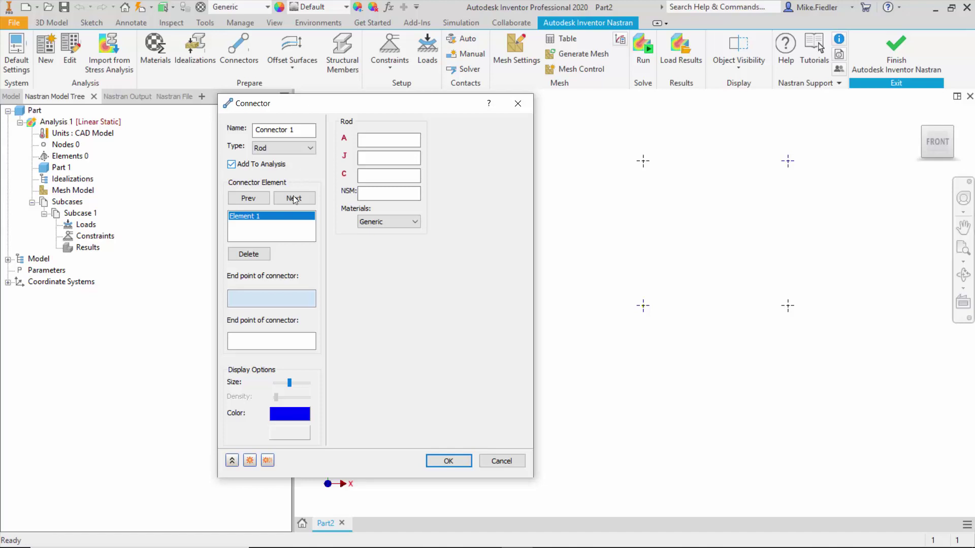
Define the first rod element from the upper-left point to the origin point, with a cross-sectional area A of 2.
click(643, 162)
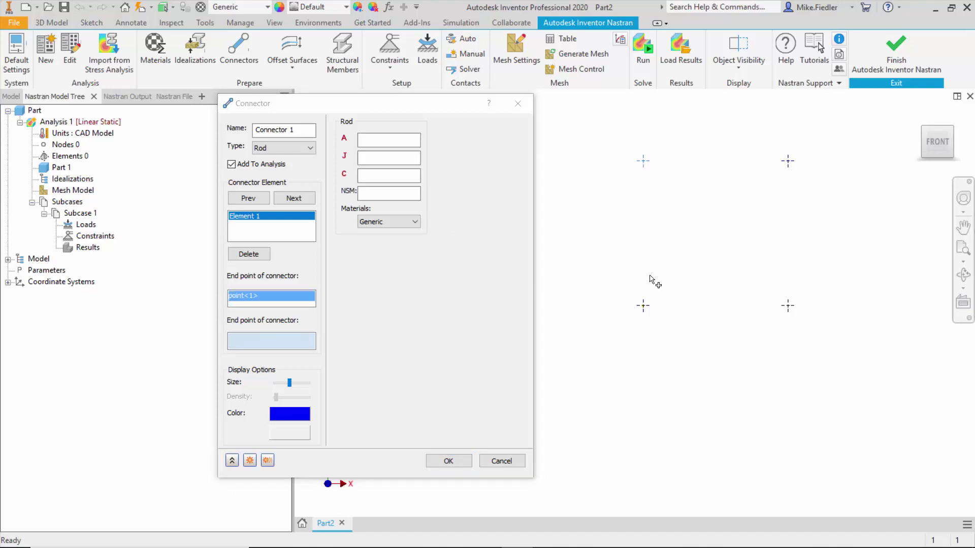
click(643, 308)
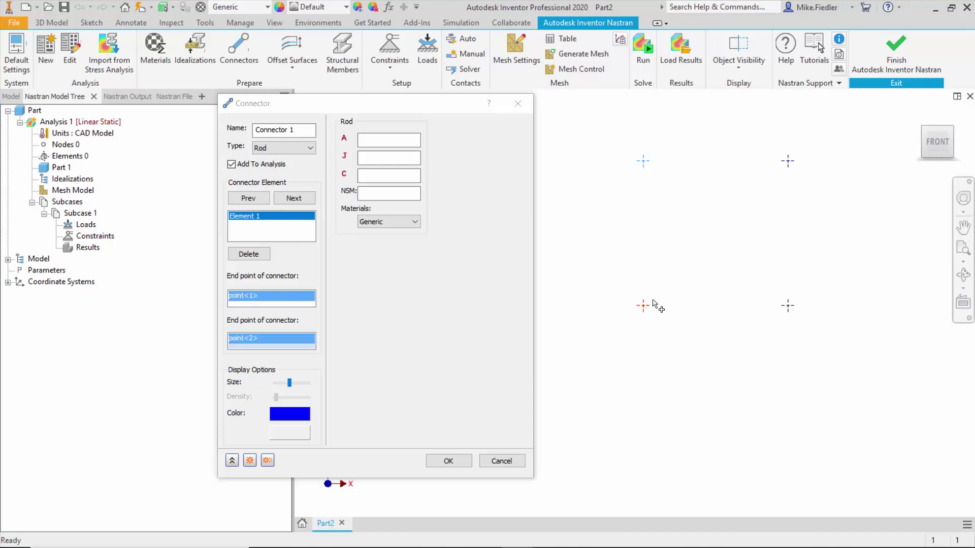
click(387, 140)
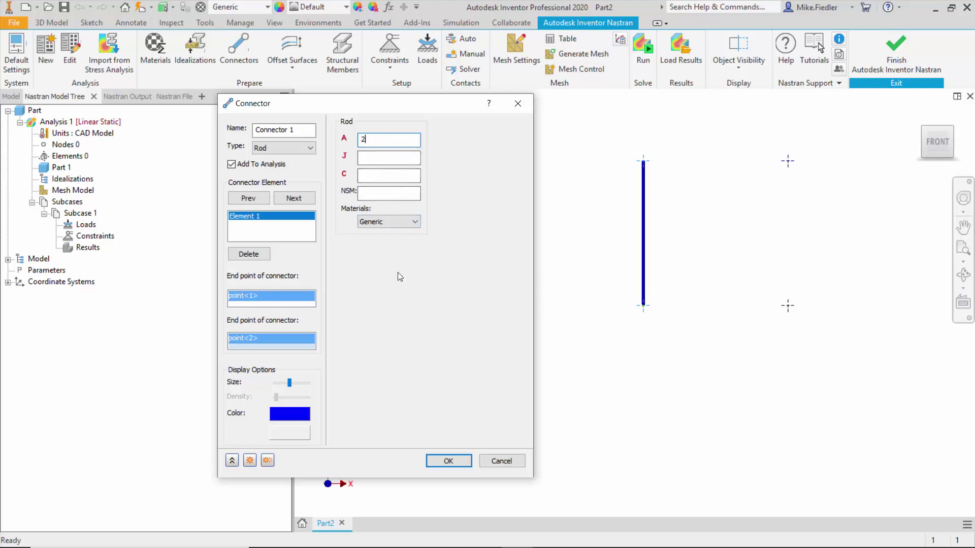
Add two more rod elements from the origin to the upper-right and lower-right points, and create the connector.
click(295, 199)
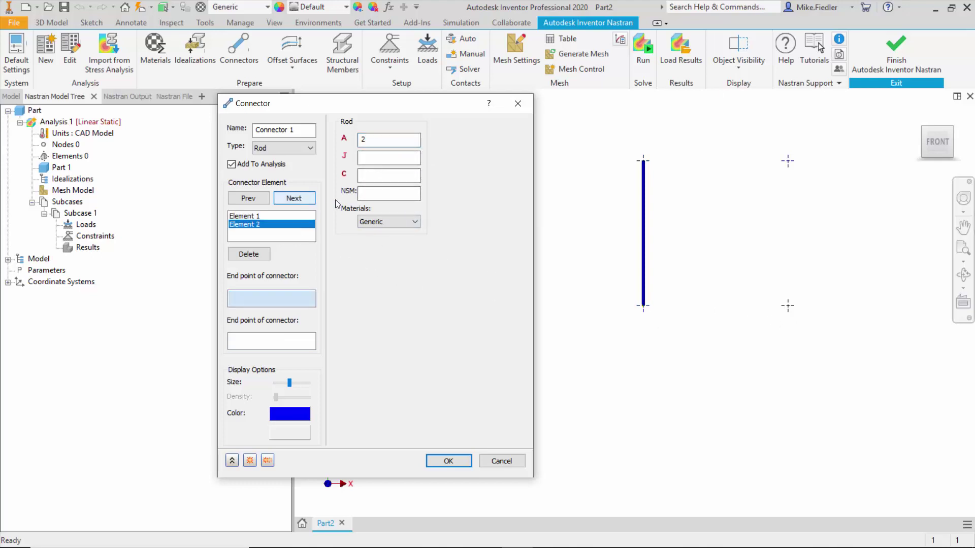
click(643, 306)
click(787, 161)
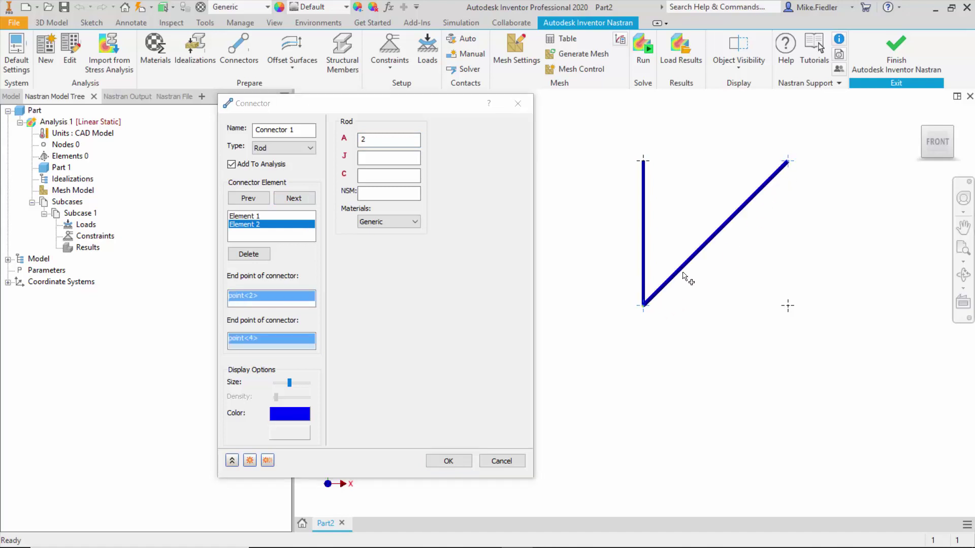
click(295, 198)
click(645, 307)
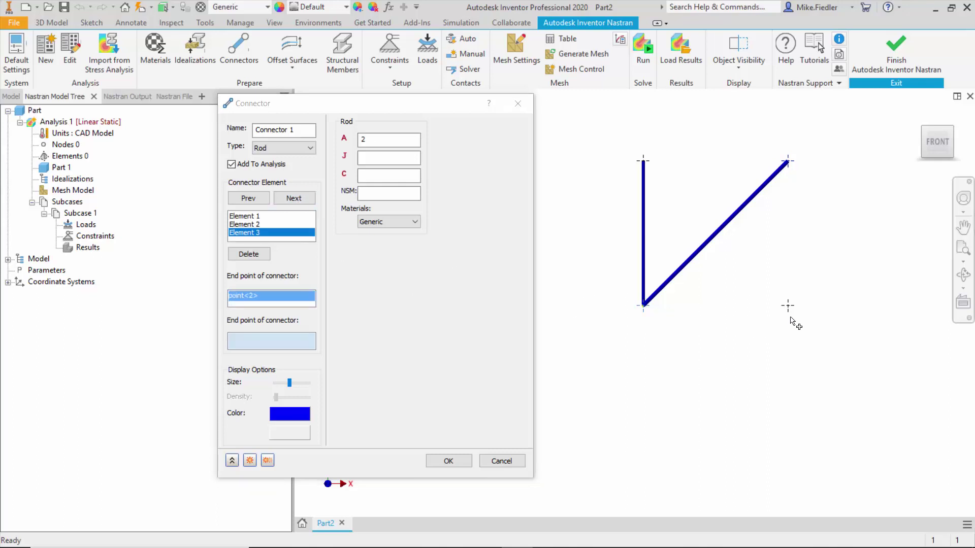
click(789, 306)
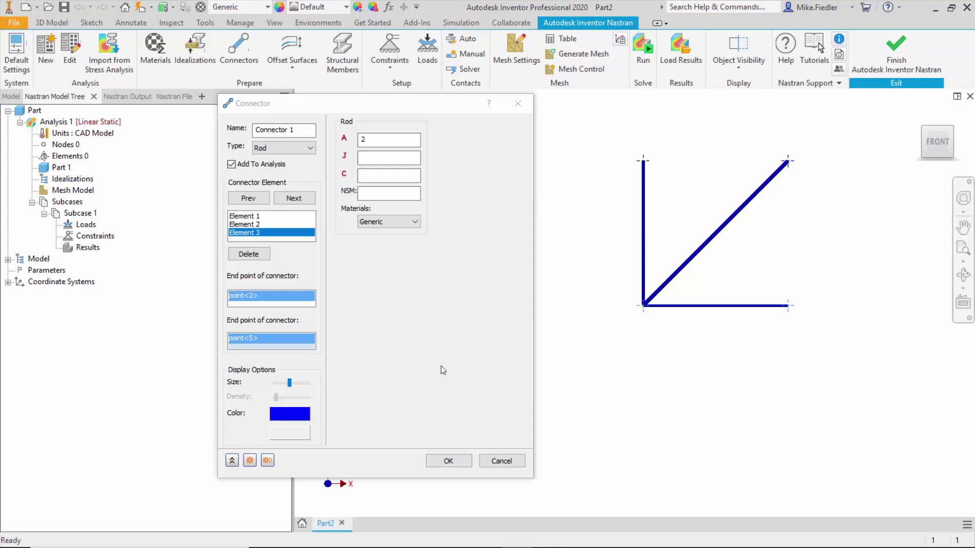
click(448, 461)
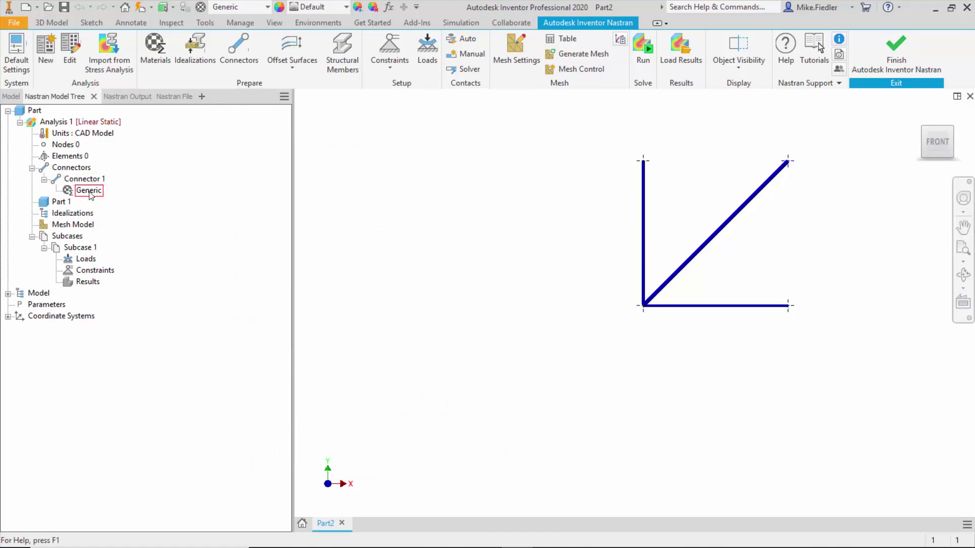
Edit the Generic material of the rod connector, setting its elastic modulus E to 30e6 psi.
right_click(90, 192)
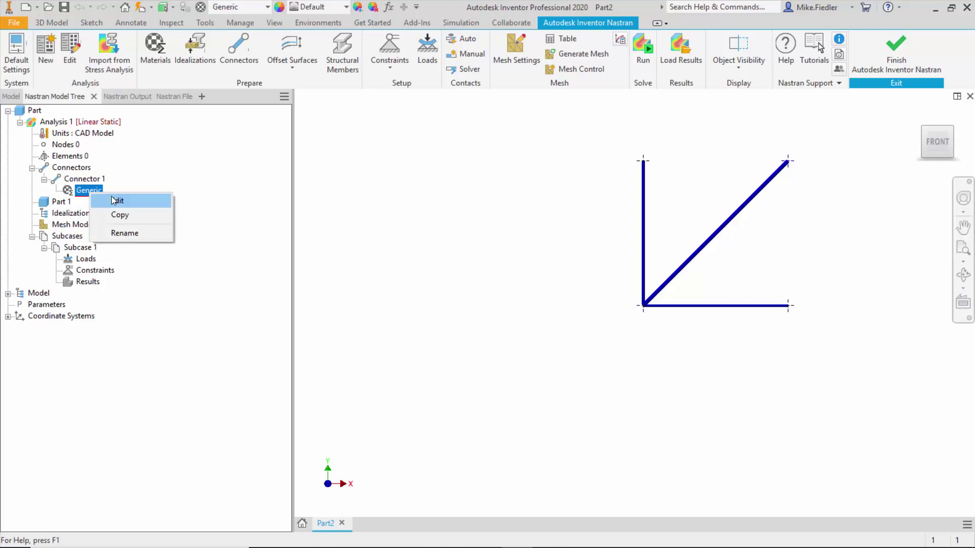
click(125, 199)
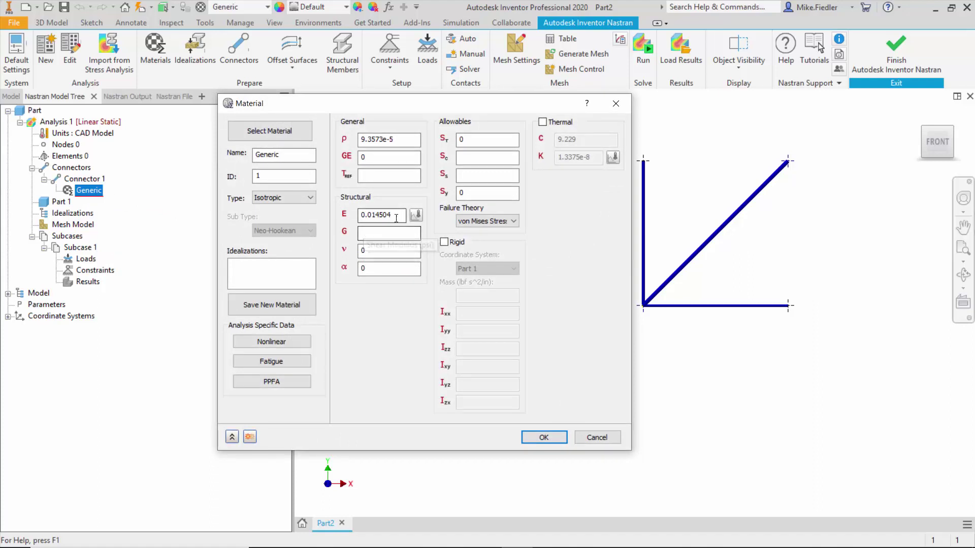
drag(398, 215, 310, 216)
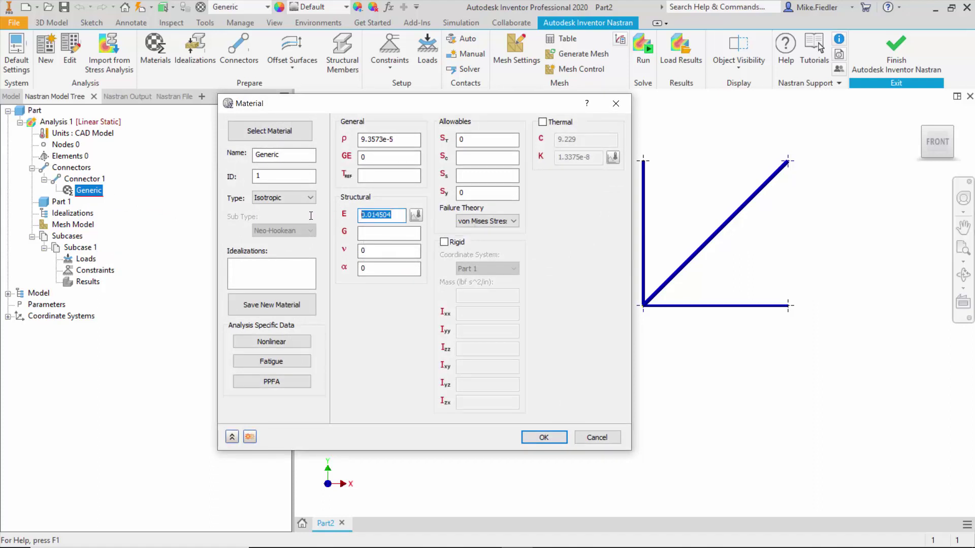
text(30e6)
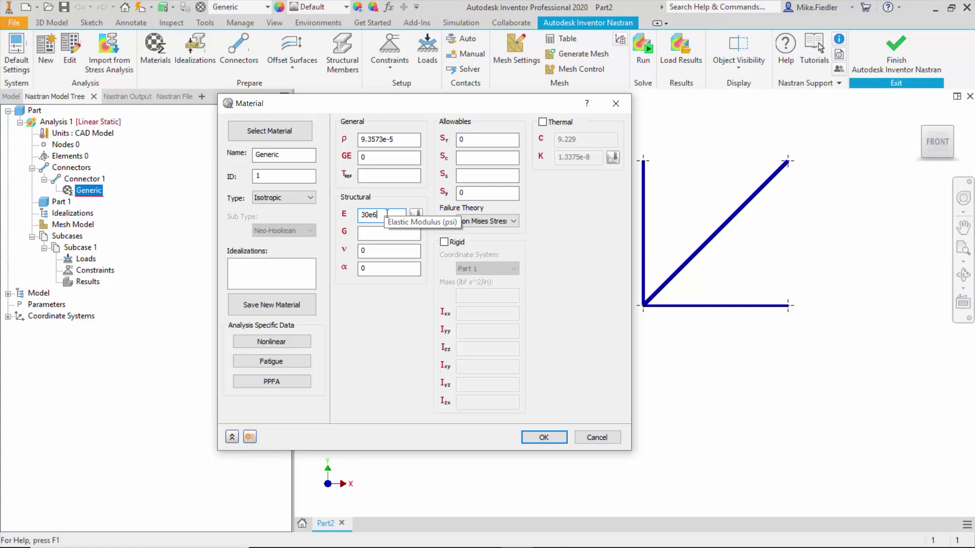
click(540, 437)
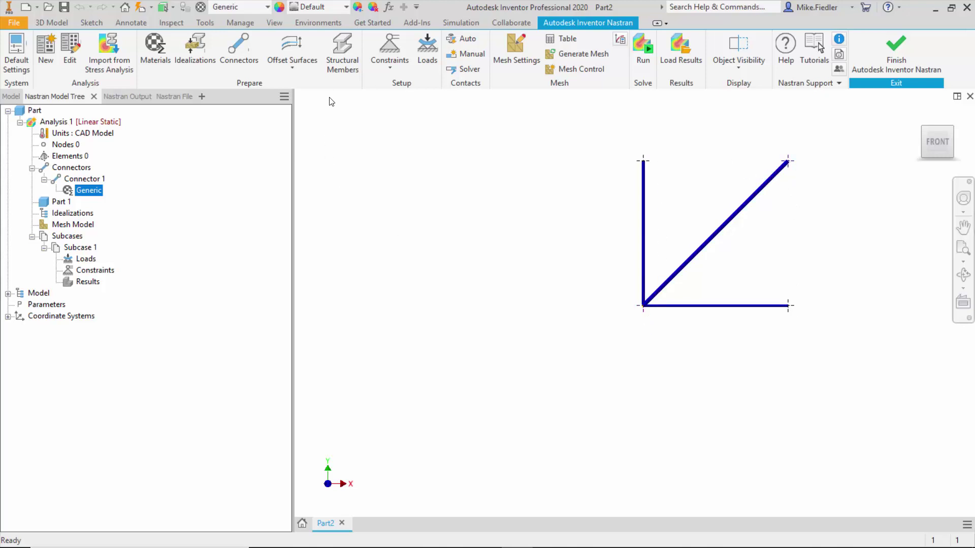
Create a structural constraint named Fixed, with all degrees of freedom restrained, on the upper-left, upper-right and lower-right points.
click(384, 50)
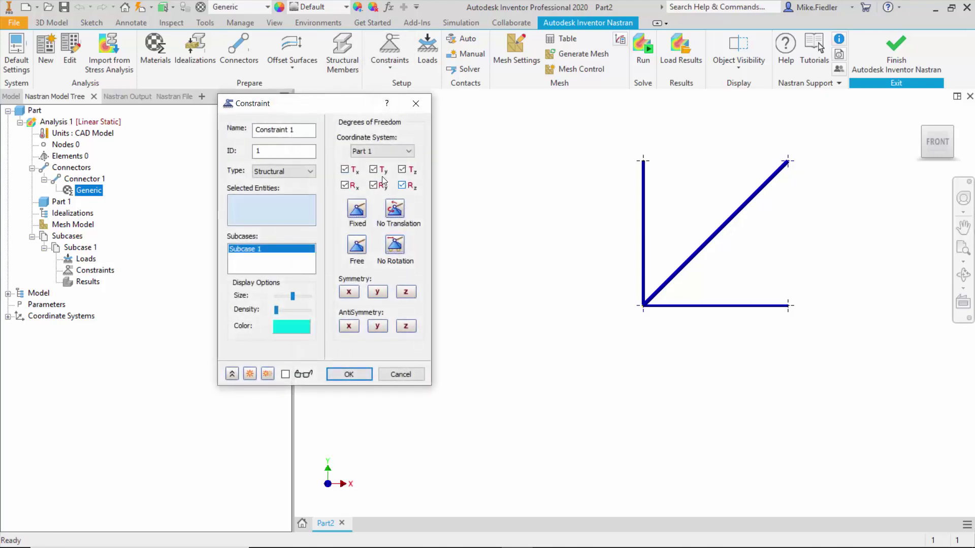
drag(294, 130, 189, 122)
text(Fixed)
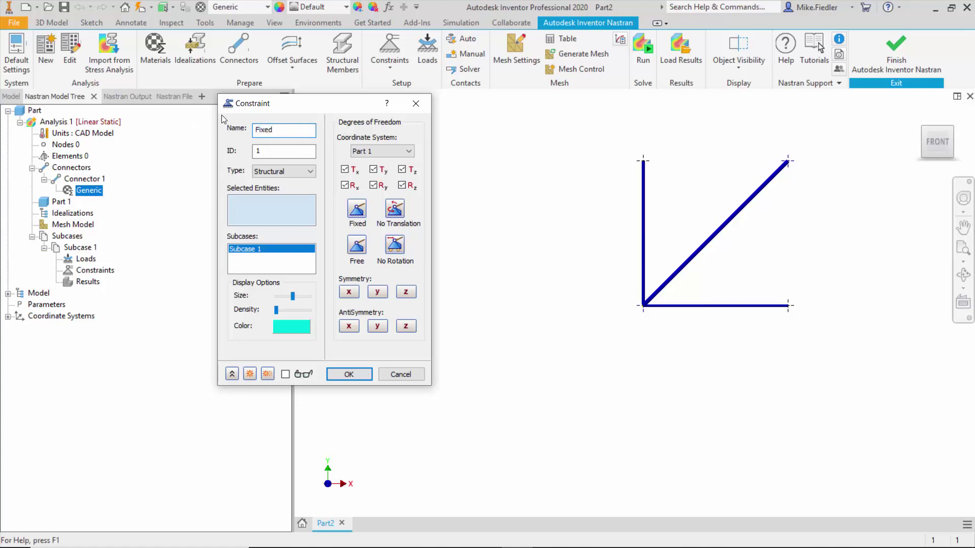
click(643, 161)
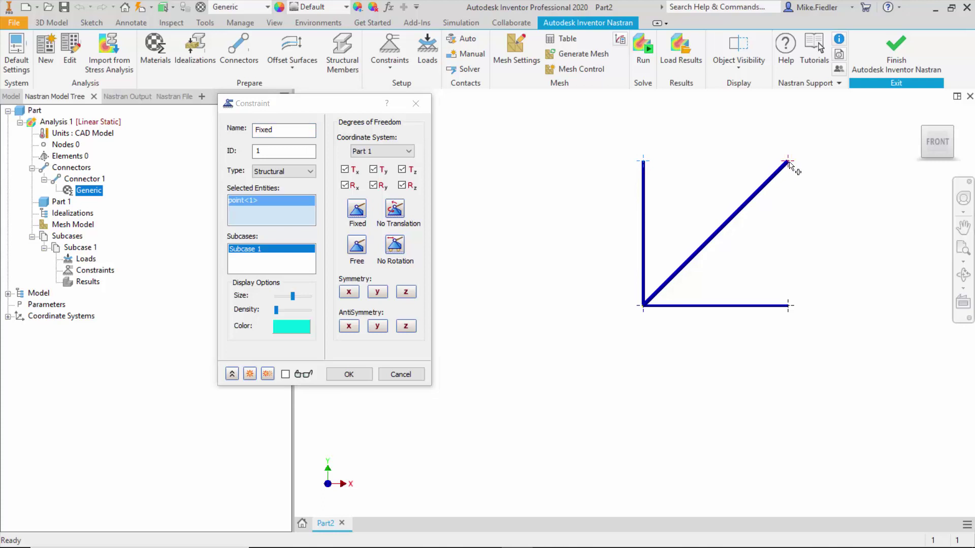
click(787, 162)
click(790, 308)
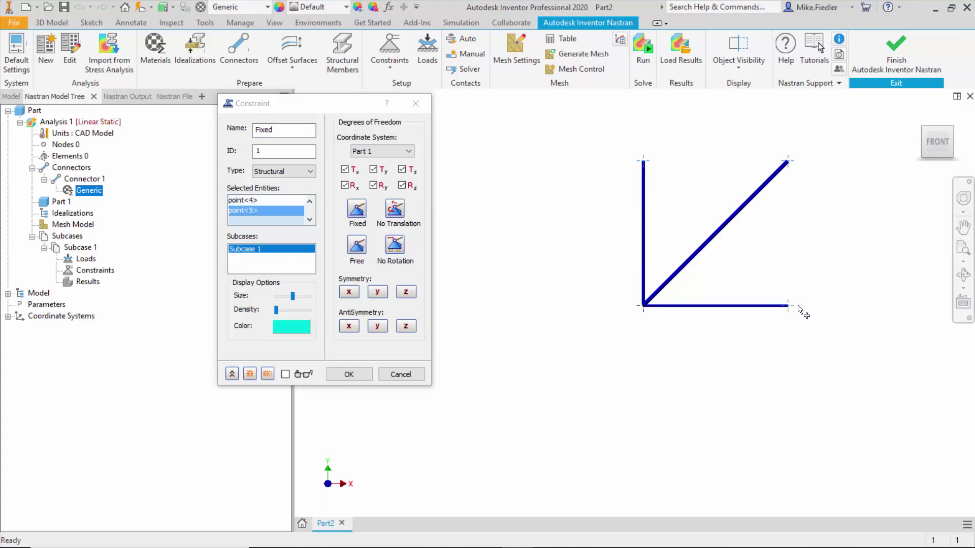
click(349, 374)
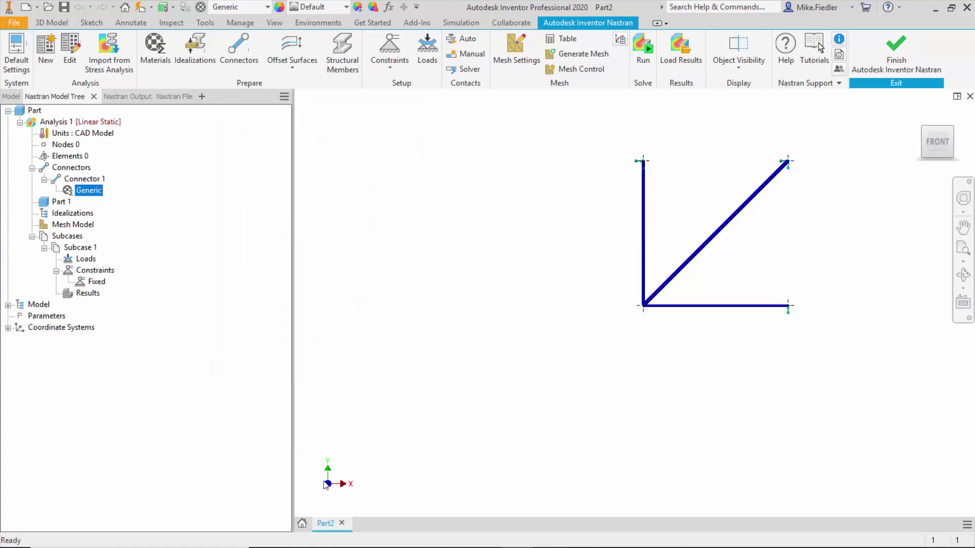
Apply a force load at the origin point where the three rods meet, with Fy of -10000 lbf.
click(426, 51)
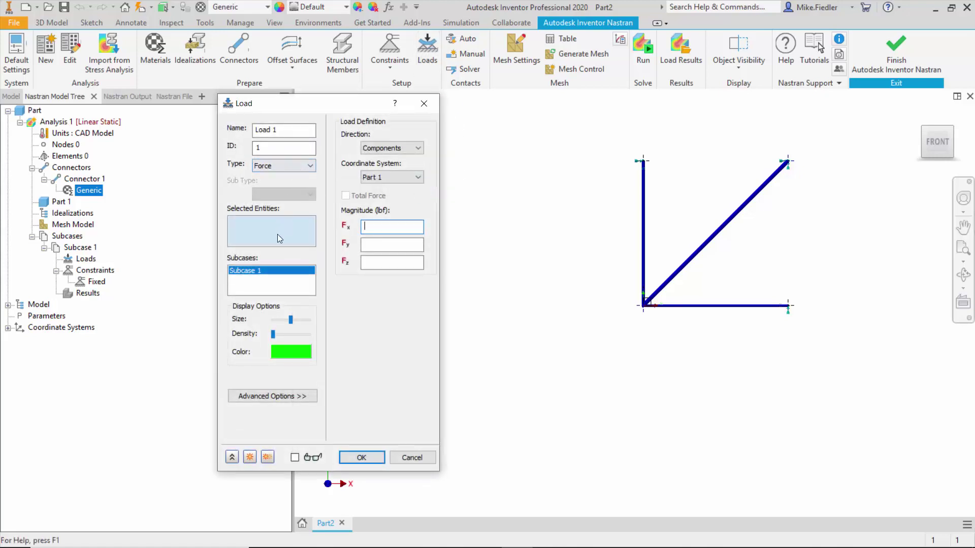
click(645, 308)
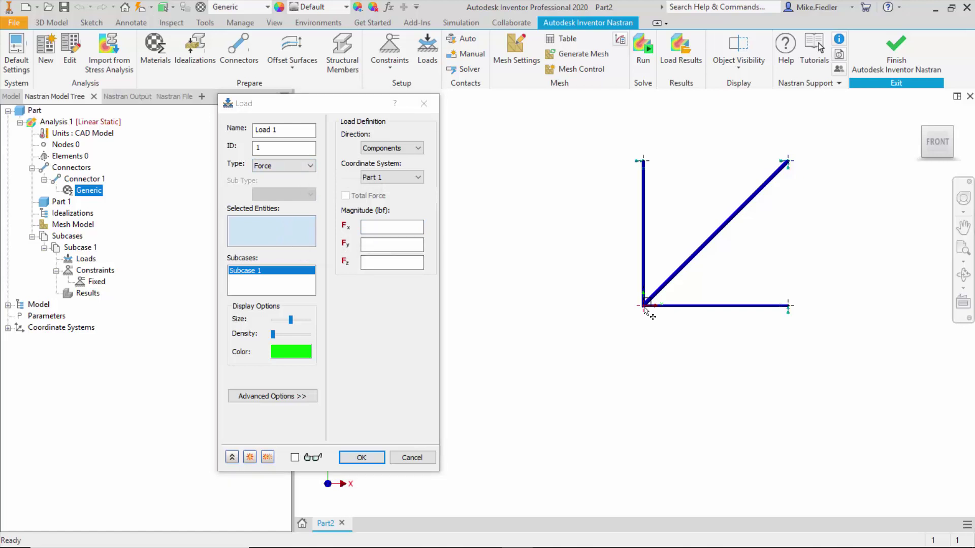
click(395, 245)
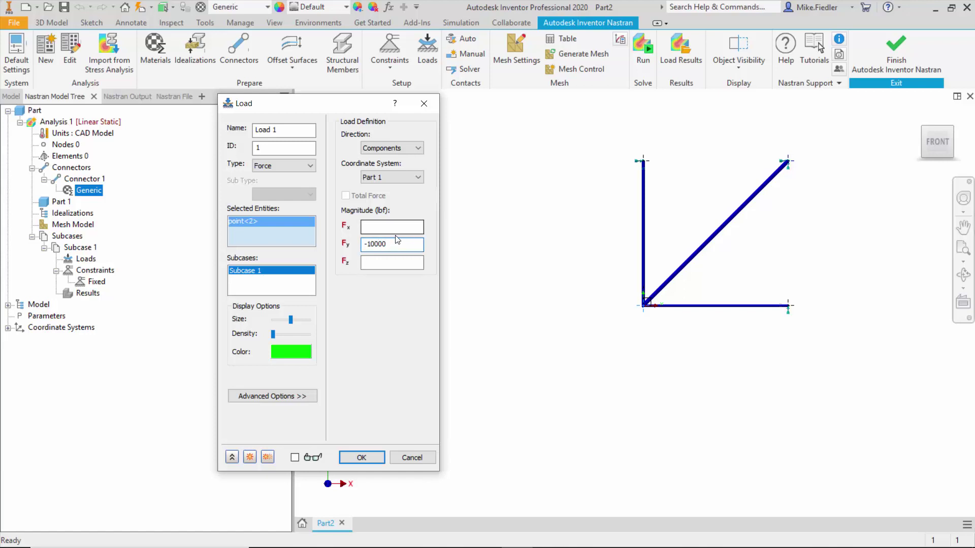
click(361, 458)
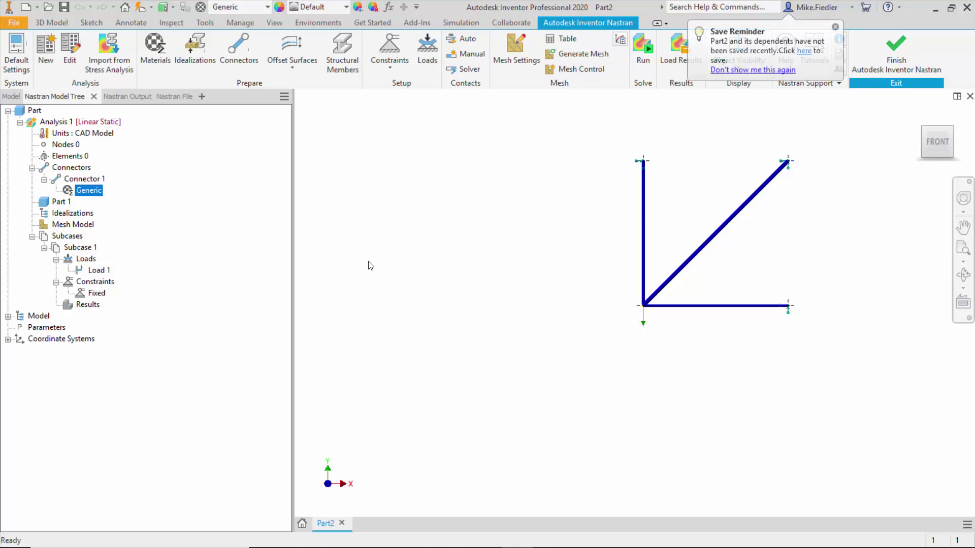
Edit Analysis 1 to include Force among the elemental output sets.
right_click(55, 123)
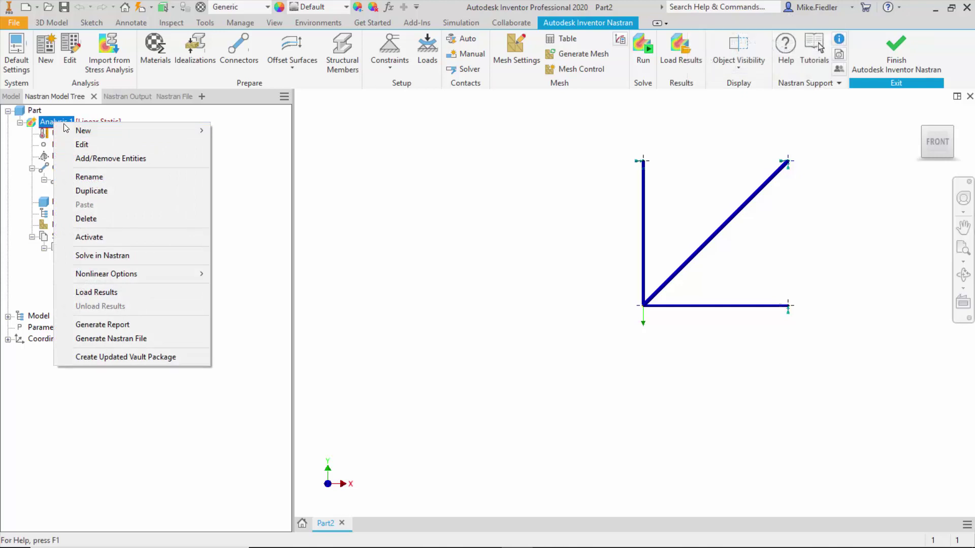
click(83, 145)
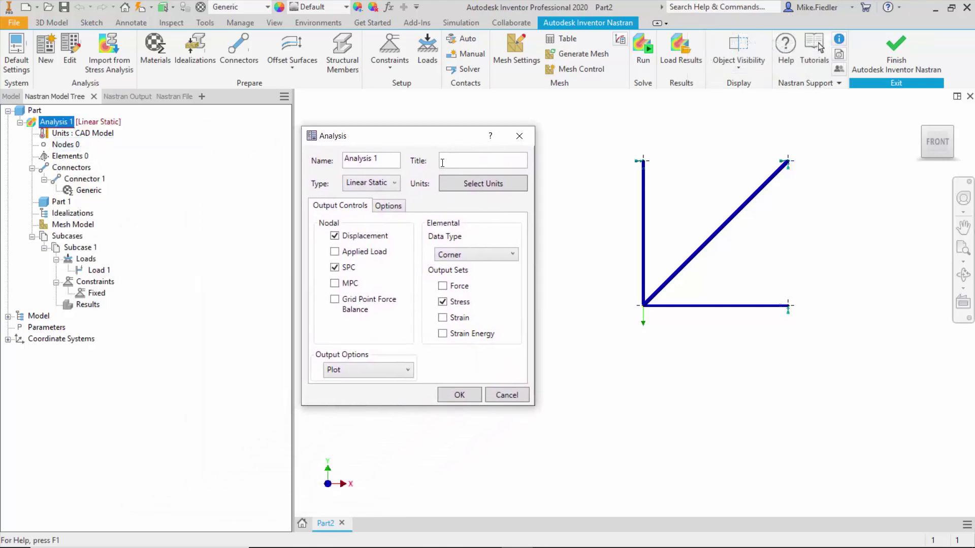
click(444, 286)
click(459, 395)
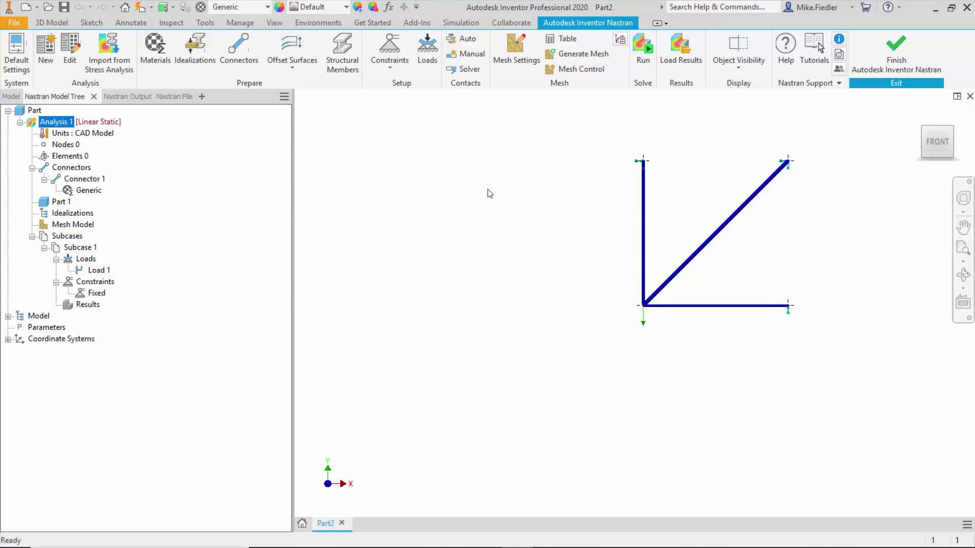
Save the part as Connector Rod in the Model folder and run the Nastran analysis to completion.
click(642, 61)
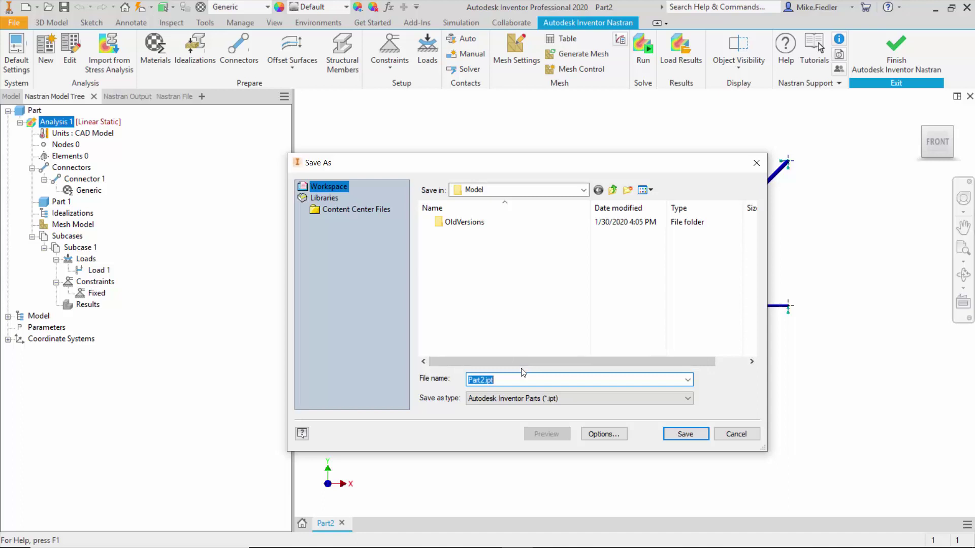
text(Connecto)
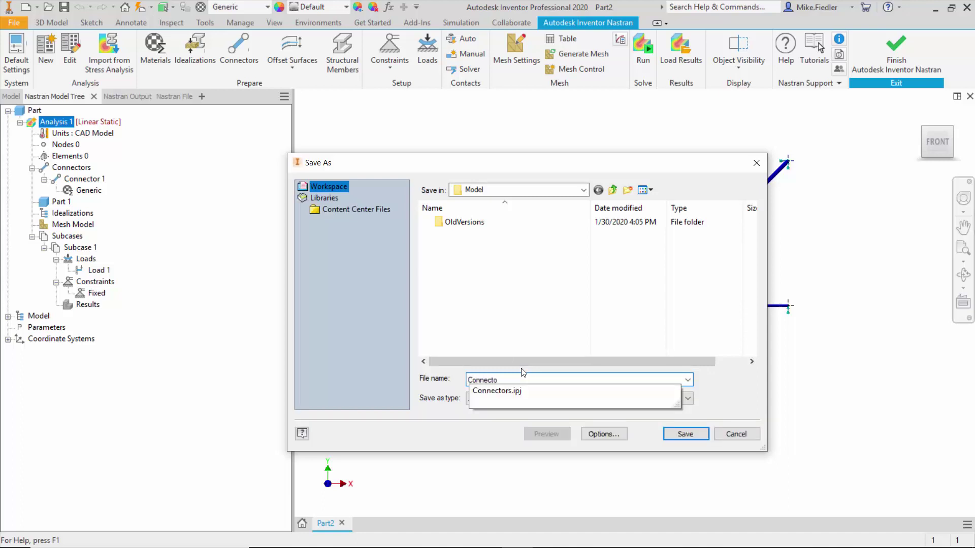
text(r Rod)
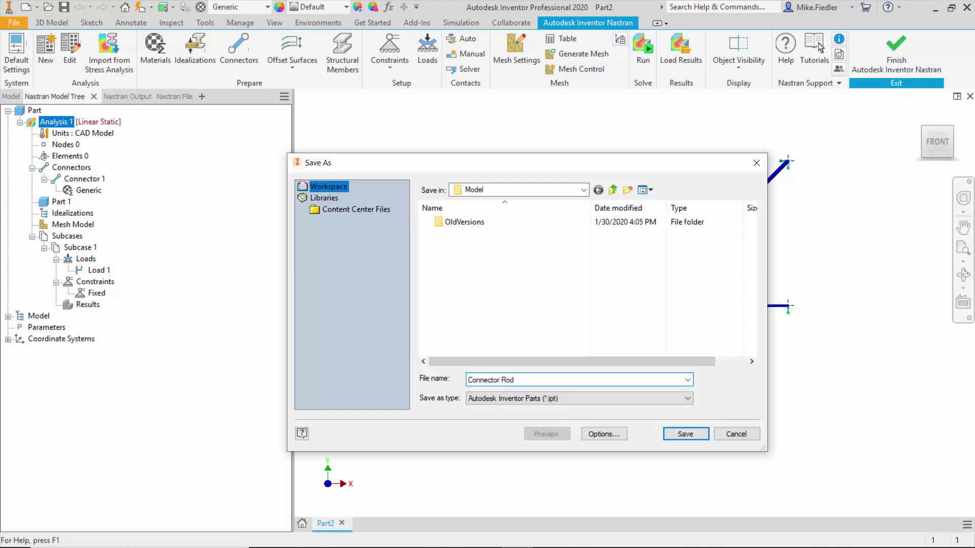
click(684, 434)
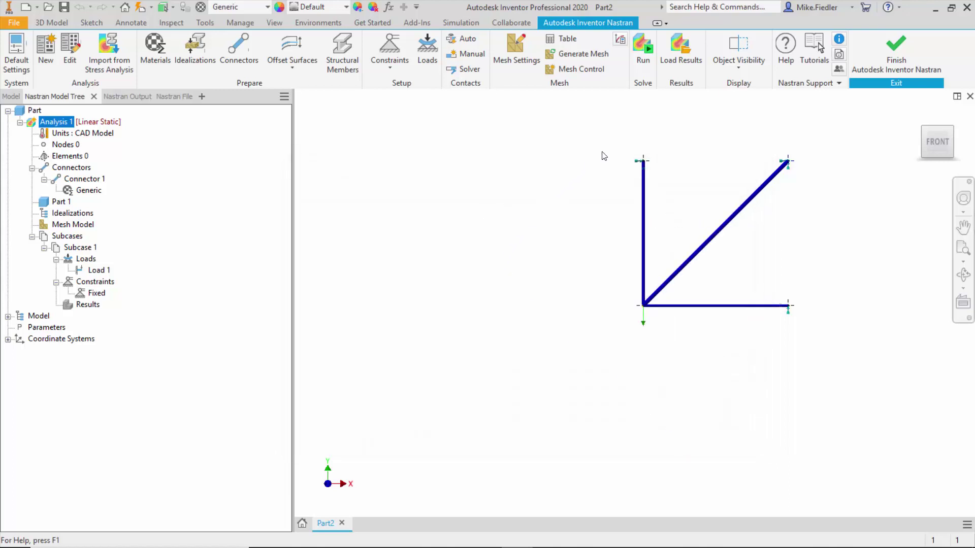
click(644, 56)
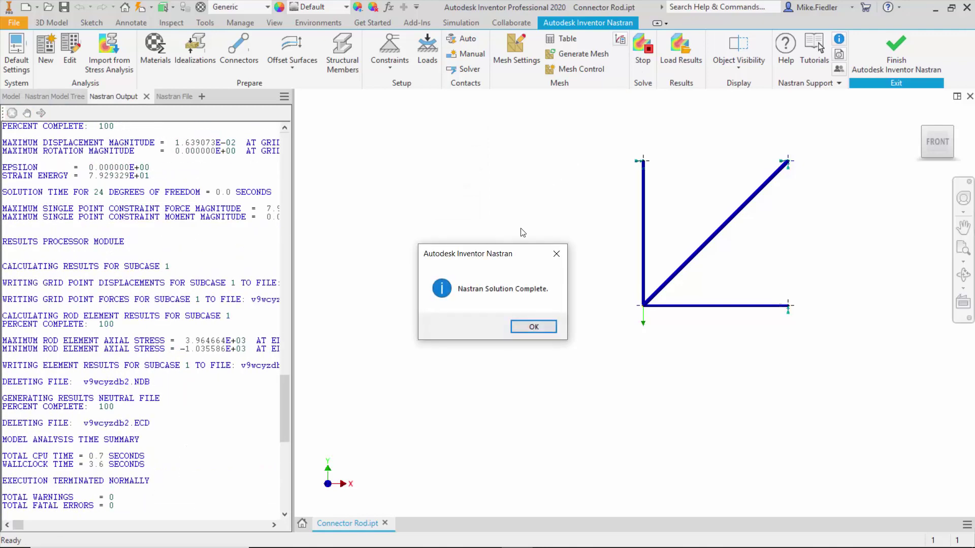
click(534, 328)
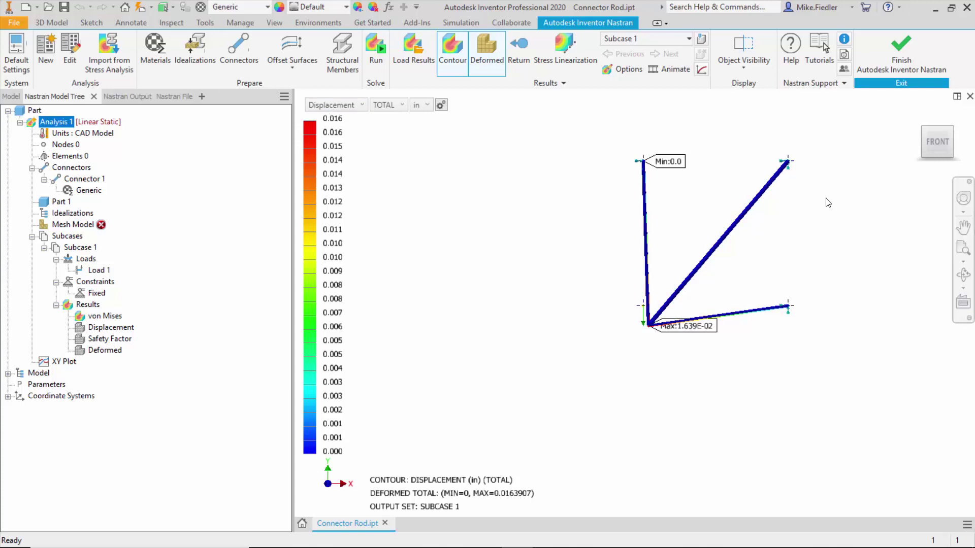
Hide the connectors so the displacement contour shows on the rods, and return to the front view.
scroll(668, 304, up, 5)
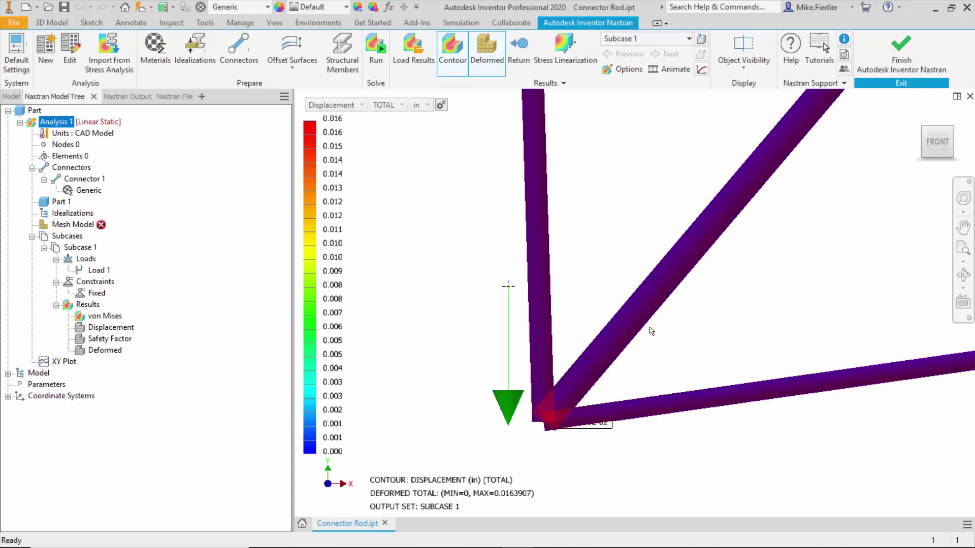
scroll(651, 331, up, 3)
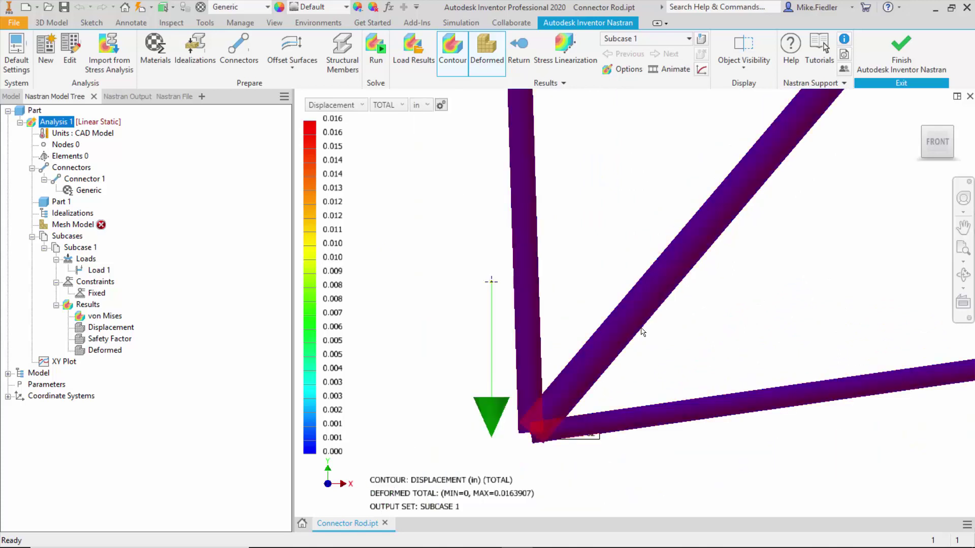
mouse_move(628, 339)
shift+middle_down()
mouse_move(685, 270)
mouse_move(607, 357)
mouse_move(629, 355)
shift+middle_up()
scroll(646, 327, down, 5)
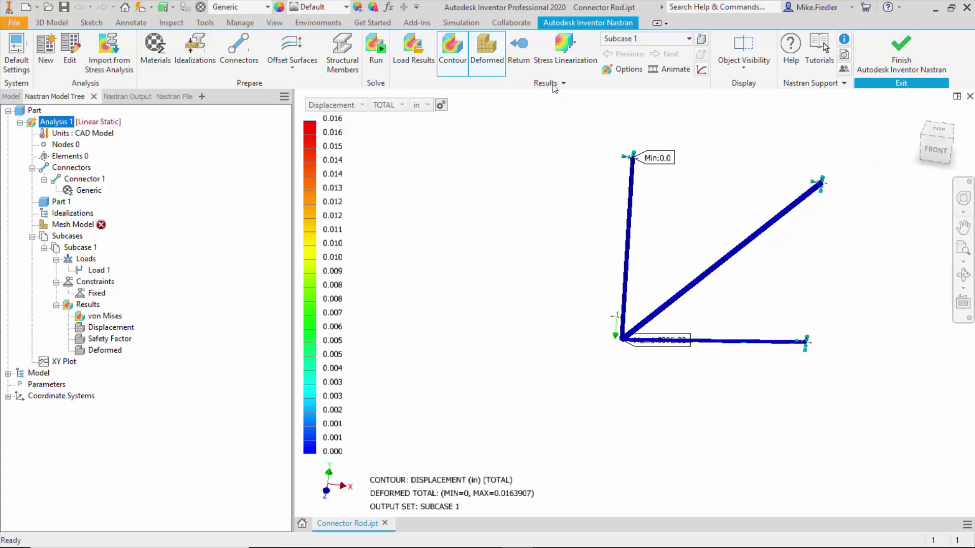
click(739, 64)
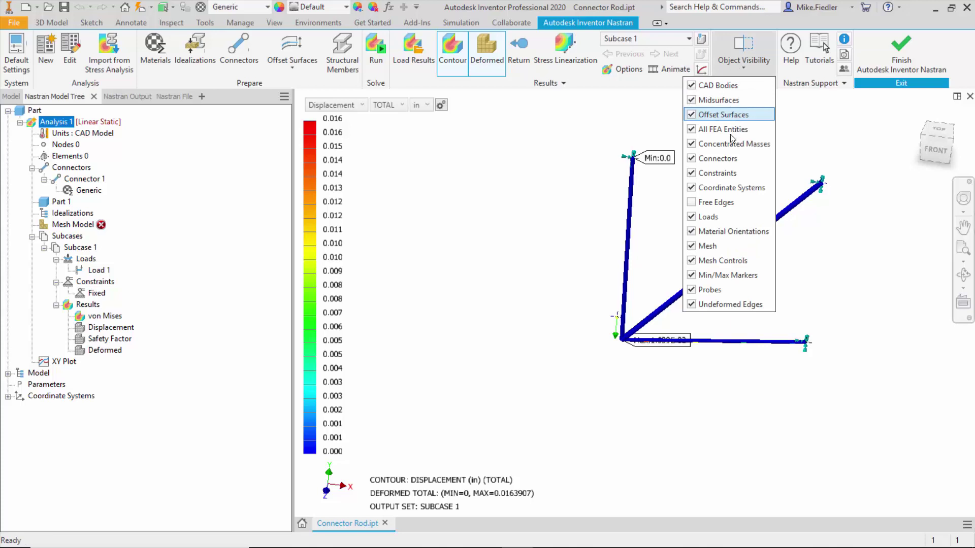
click(694, 160)
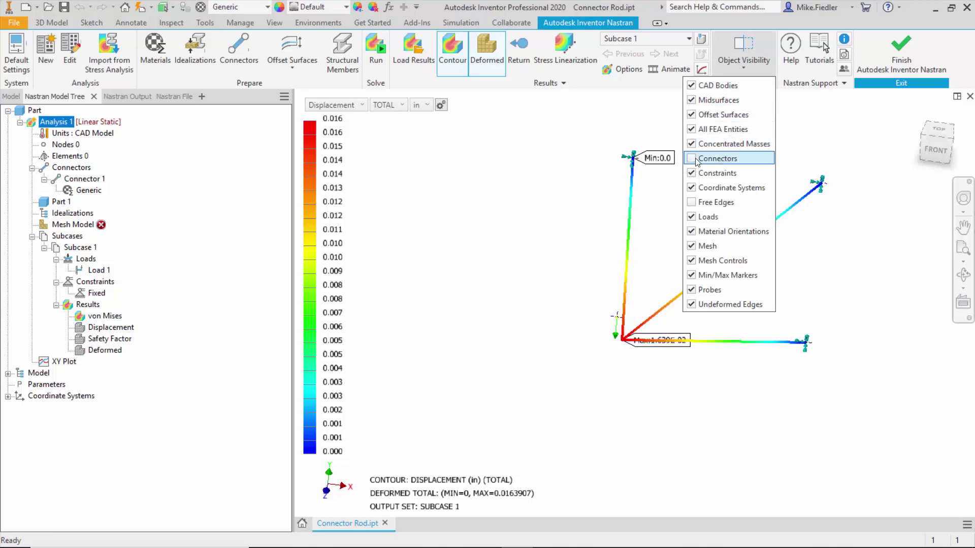
click(938, 147)
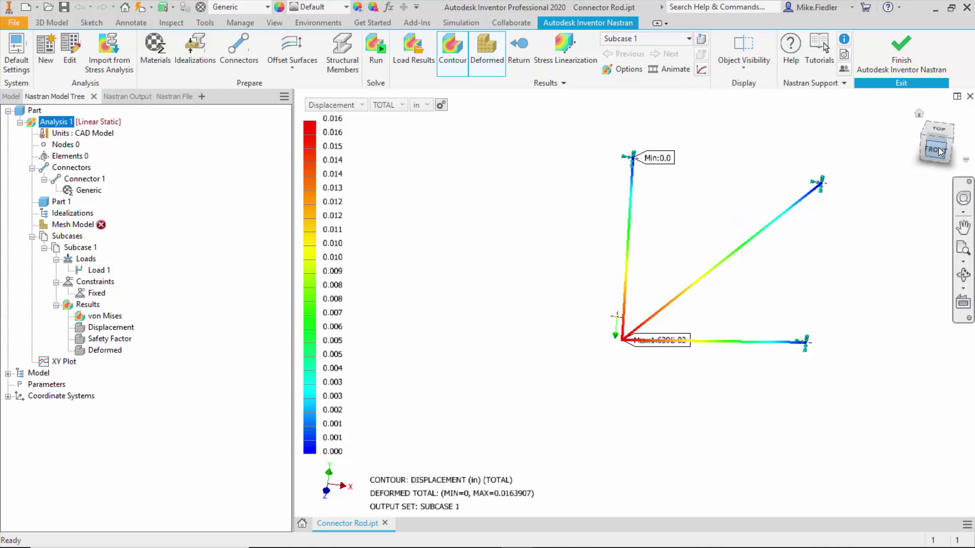
click(938, 151)
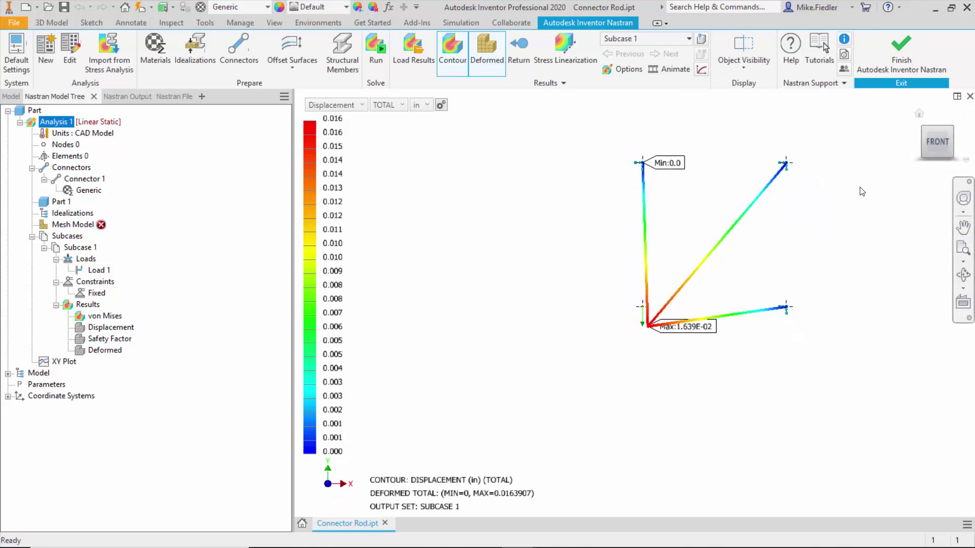
scroll(844, 205, up, 5)
scroll(847, 205, down, 5)
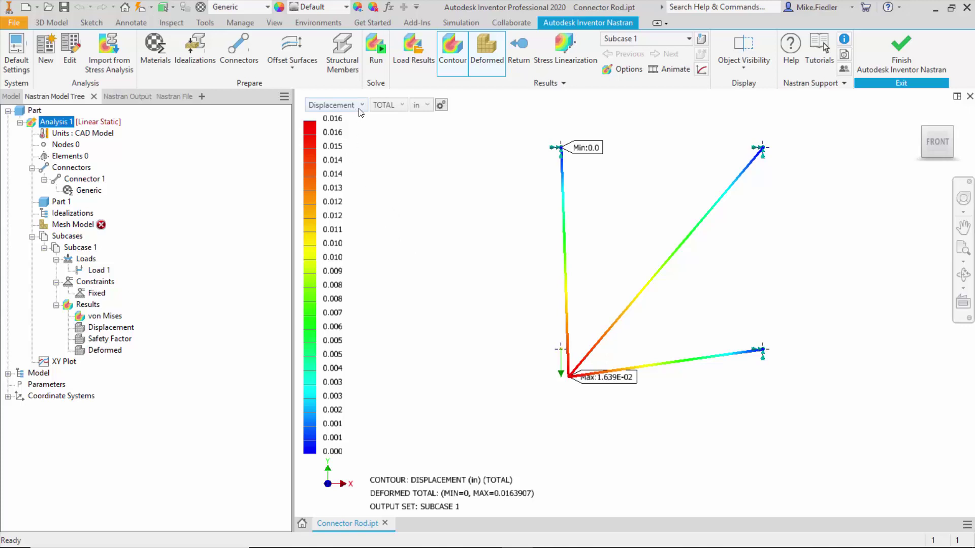
Display the displacement contour along the X-axis and along the Y-axis.
click(390, 106)
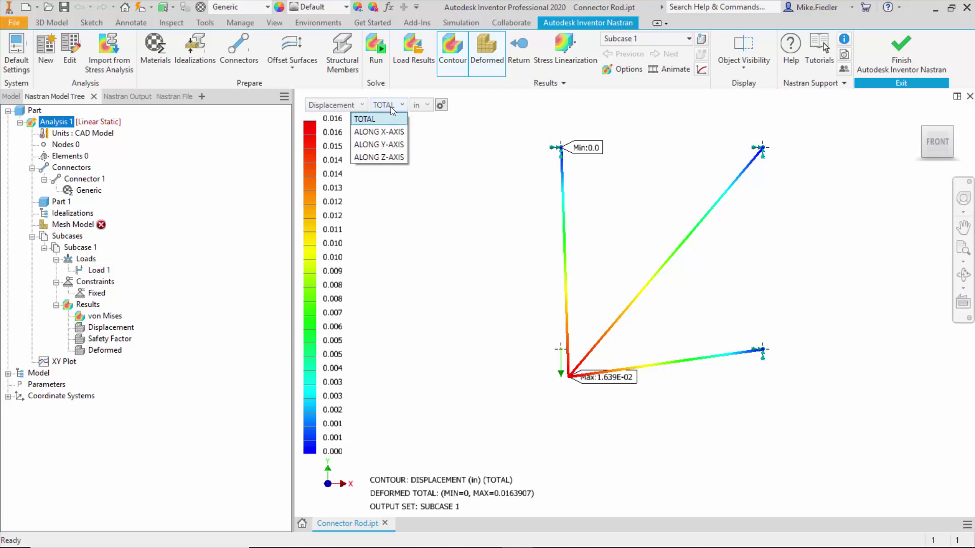
click(399, 133)
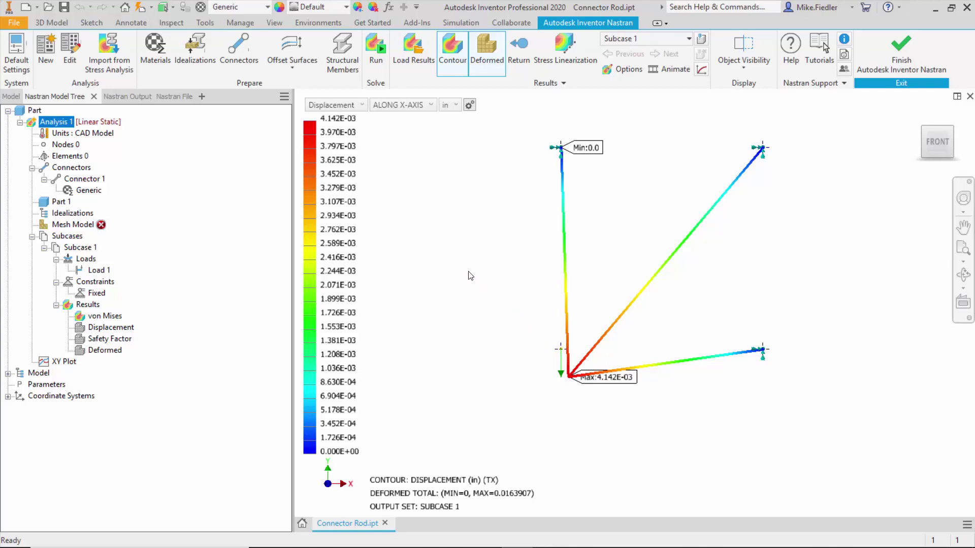
click(416, 108)
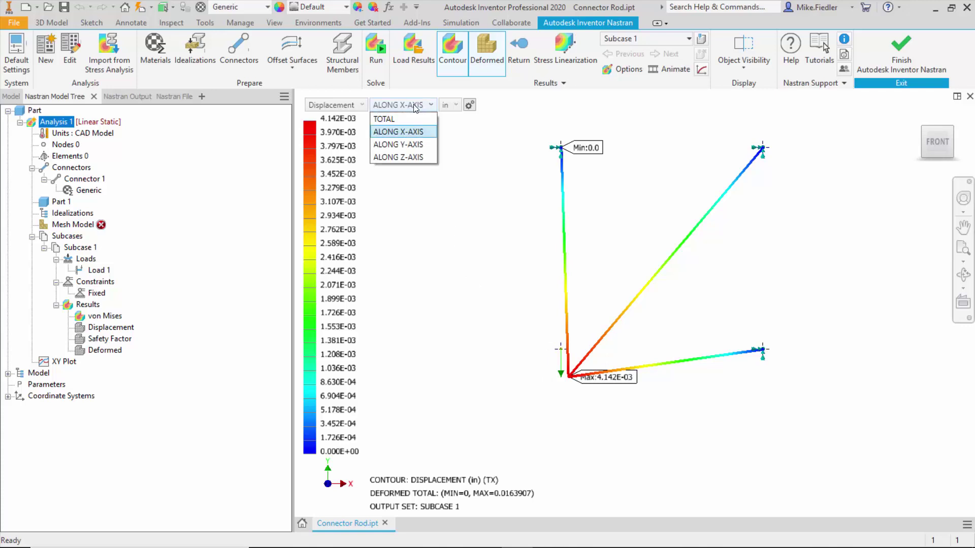
click(416, 145)
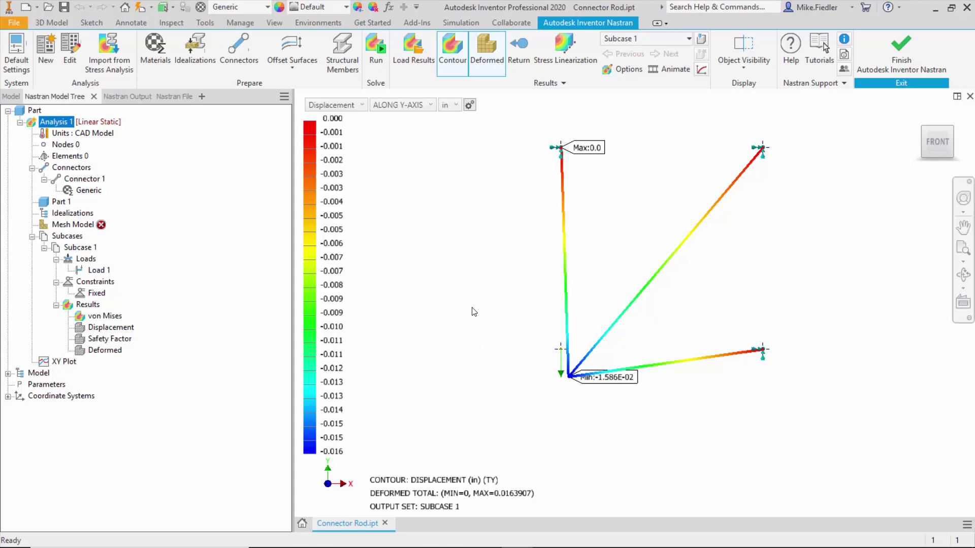
Display the ROD FORCE END A-X contour from the Other result type and probe the force in each of the three rods.
click(354, 108)
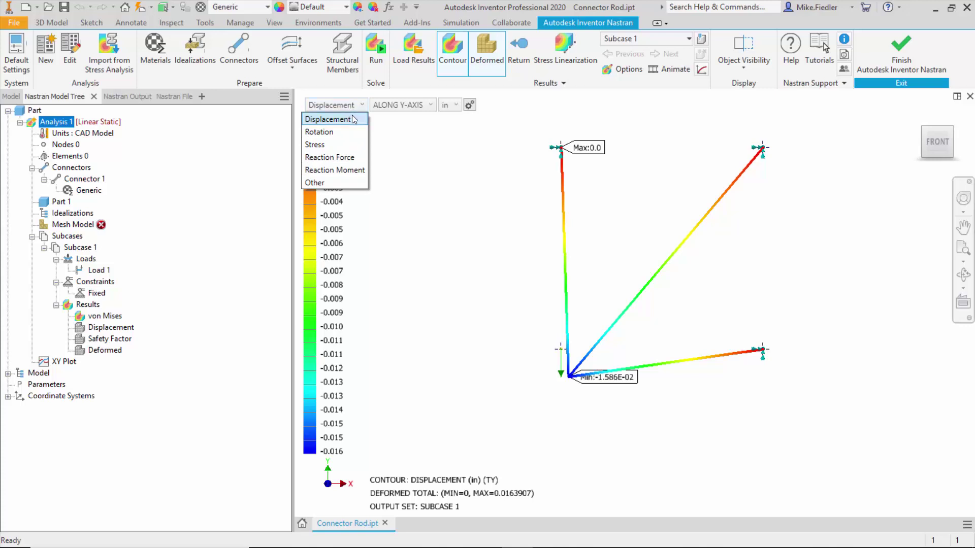
click(352, 182)
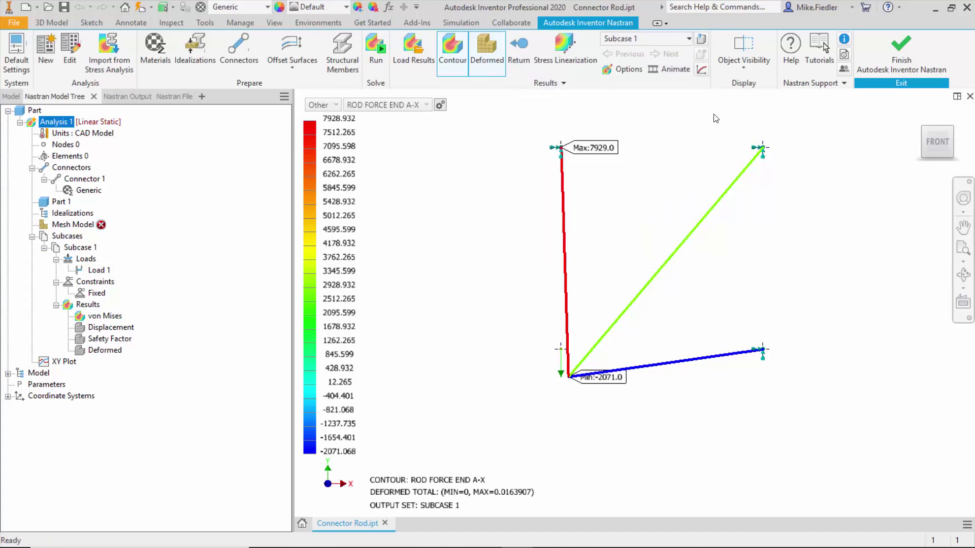
click(702, 41)
mouse_move(564, 232)
mouse_move(665, 266)
mouse_move(691, 362)
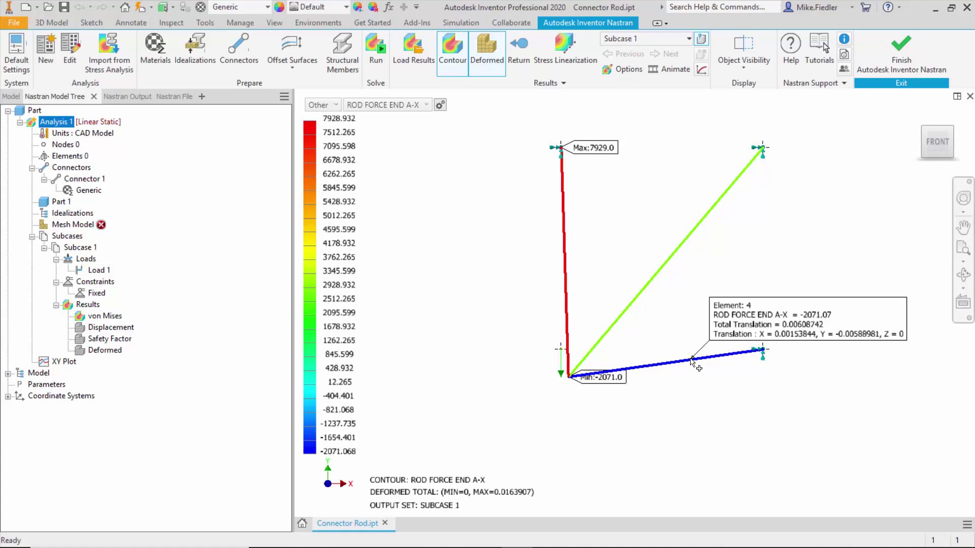
Display the ROD AXIAL STRESS contour and probe the stress in the lower and vertical rods.
click(330, 106)
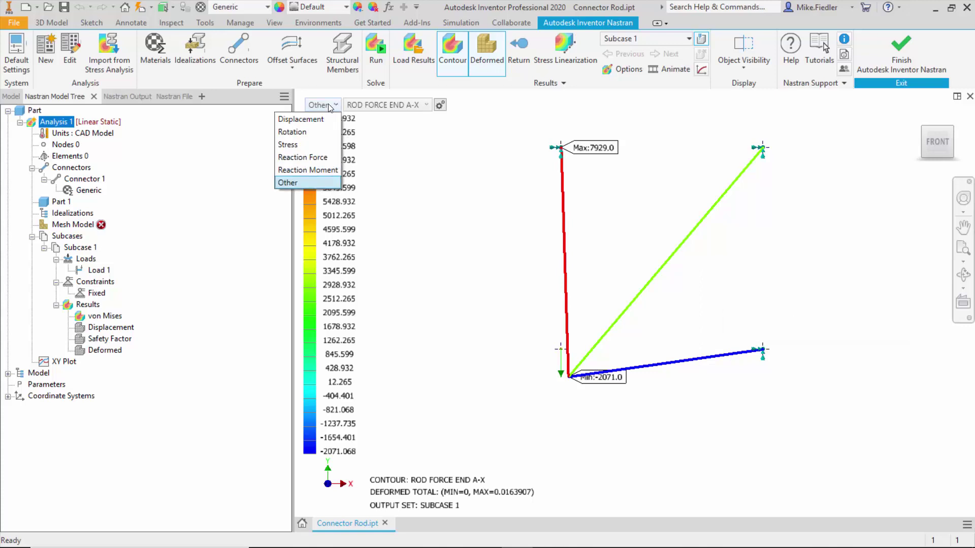
click(316, 146)
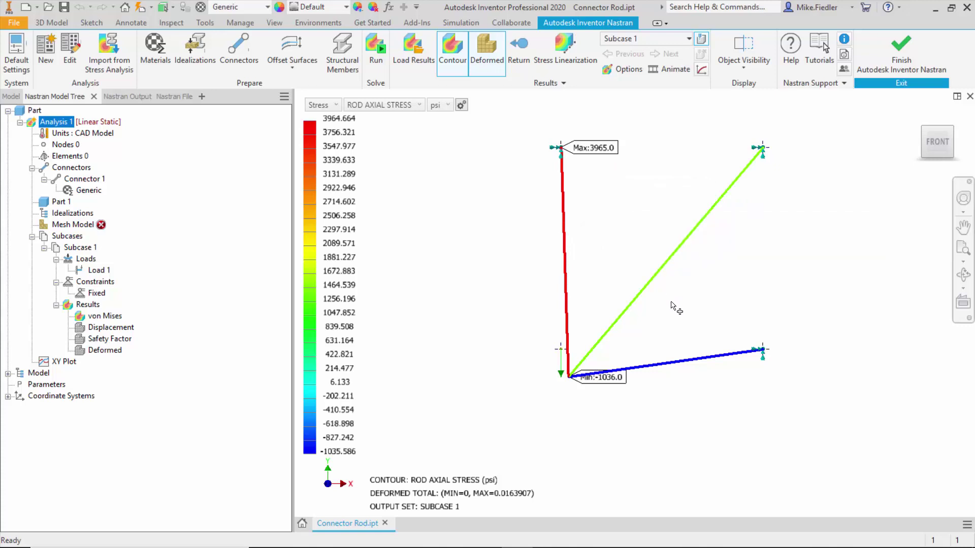
mouse_move(681, 361)
mouse_move(564, 137)
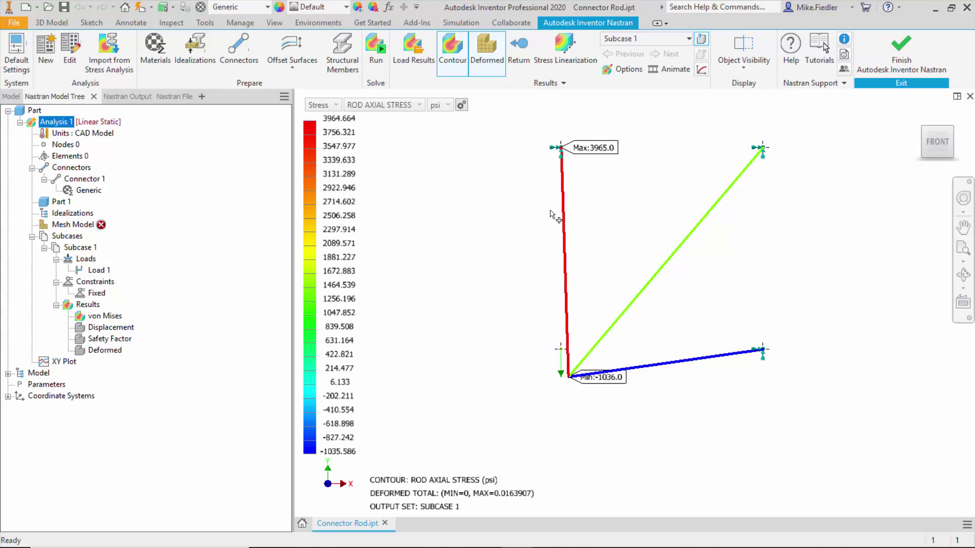